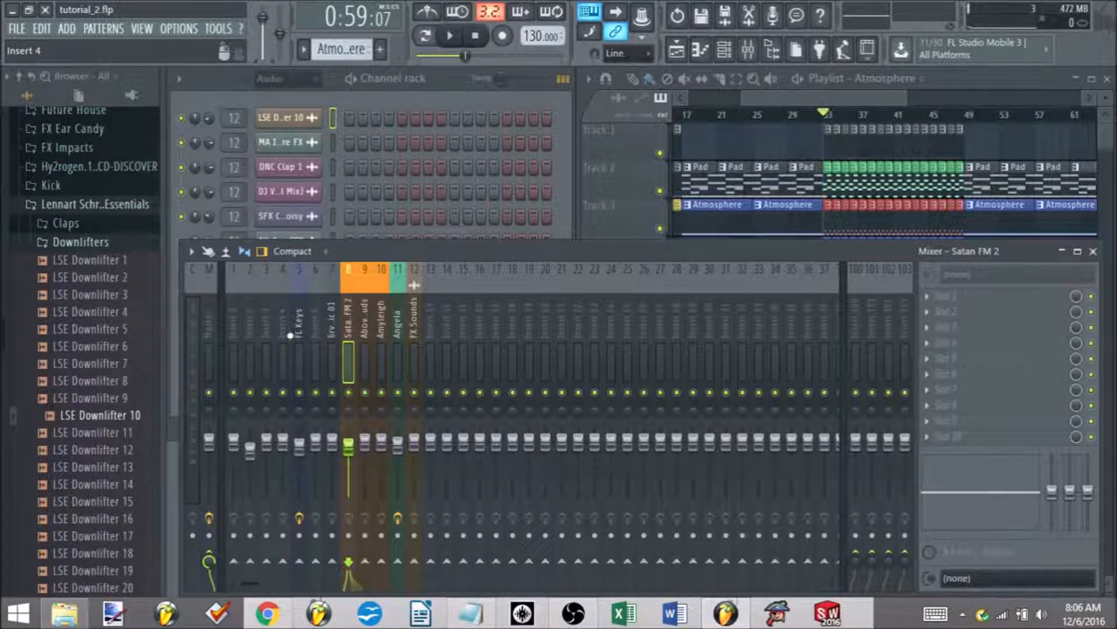
Step: Save the project and check the effect slots of the FX Sounds track and mixer track 11
key(ctrl+s)
click(414, 326)
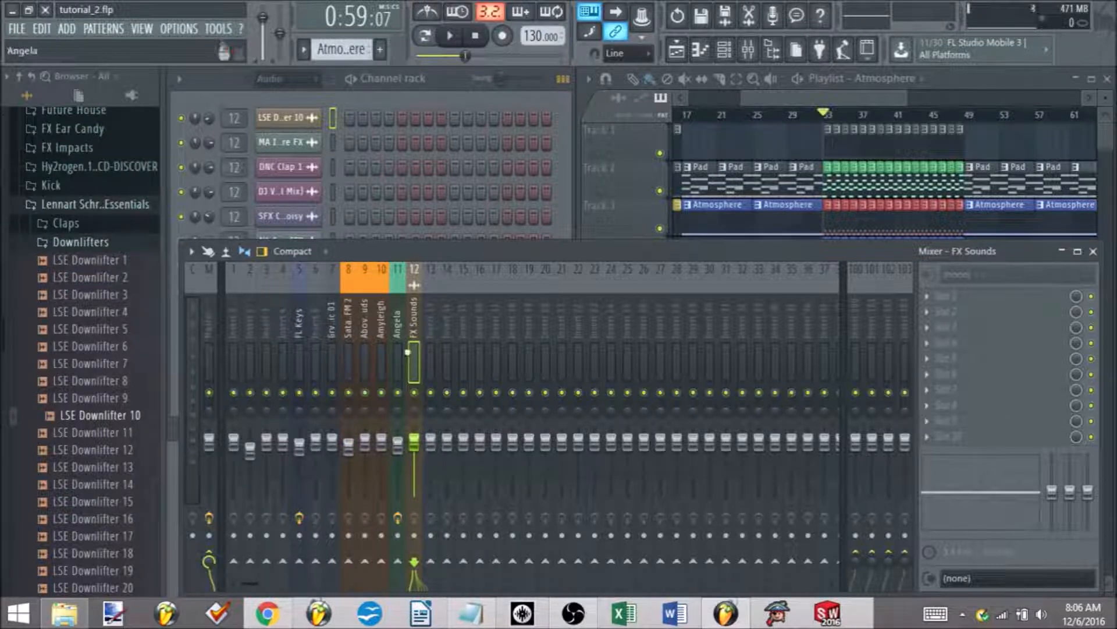
click(398, 309)
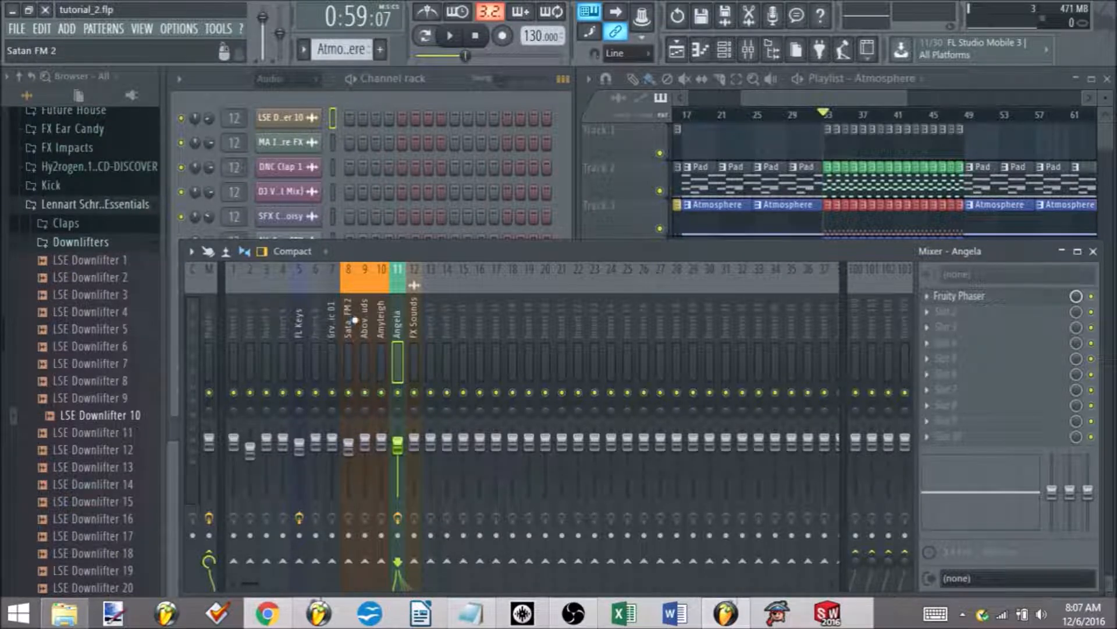
Step: Open the Fruity Limiter on the Master track and reposition its window to examine the settings
click(206, 315)
click(968, 437)
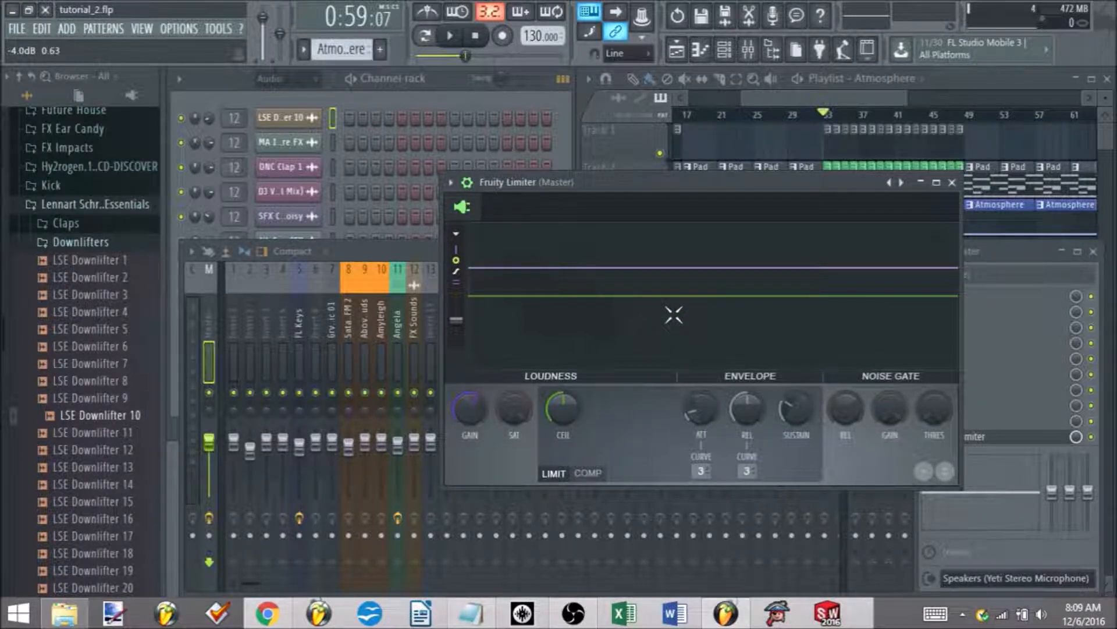
drag(658, 184, 633, 143)
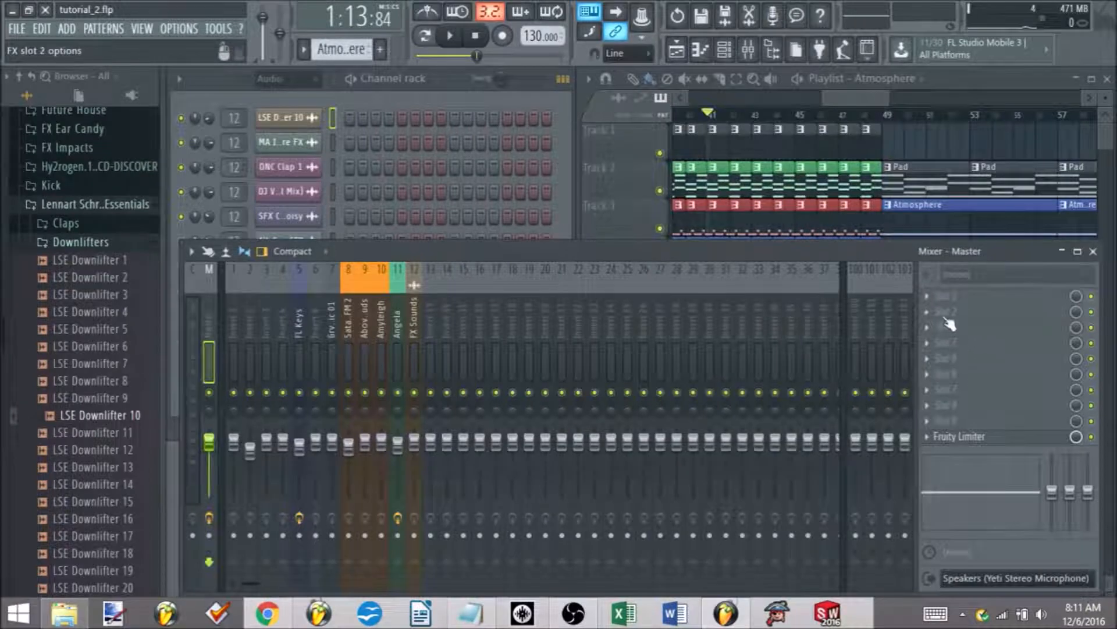
Step: Load Maximus into effect slot 2 of the Master track and bring the mixer in front of the plugin window
click(939, 319)
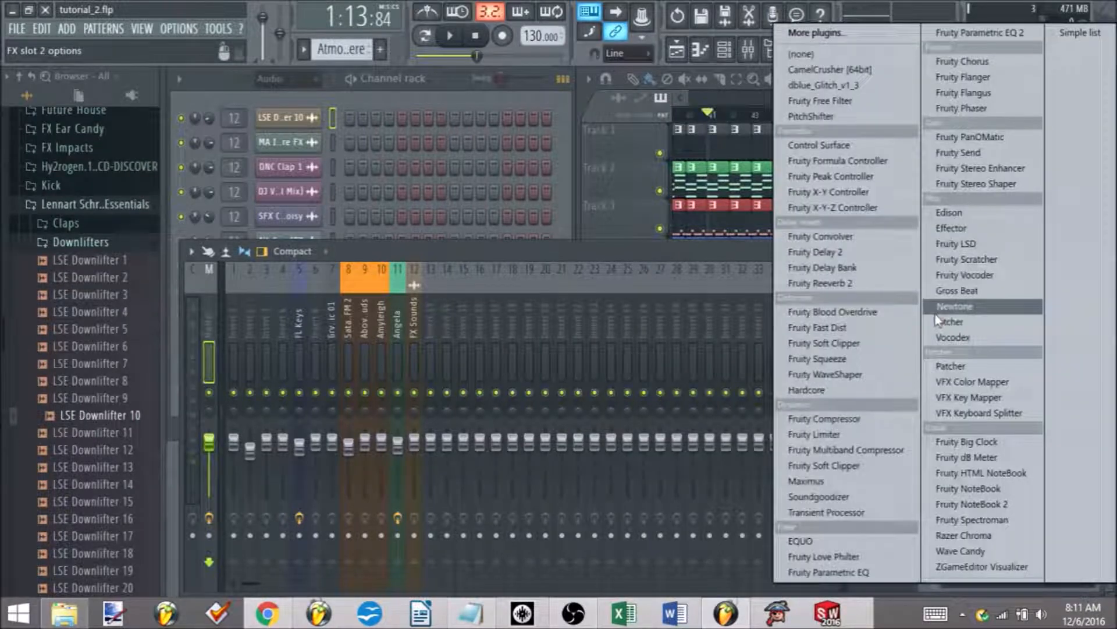
click(808, 481)
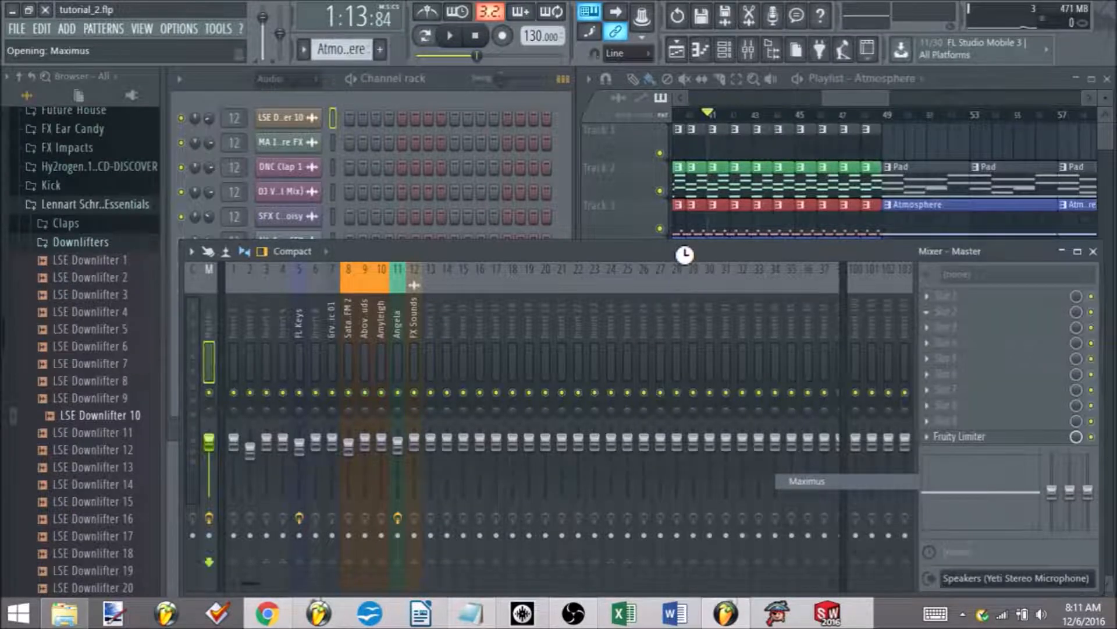
drag(813, 262, 835, 278)
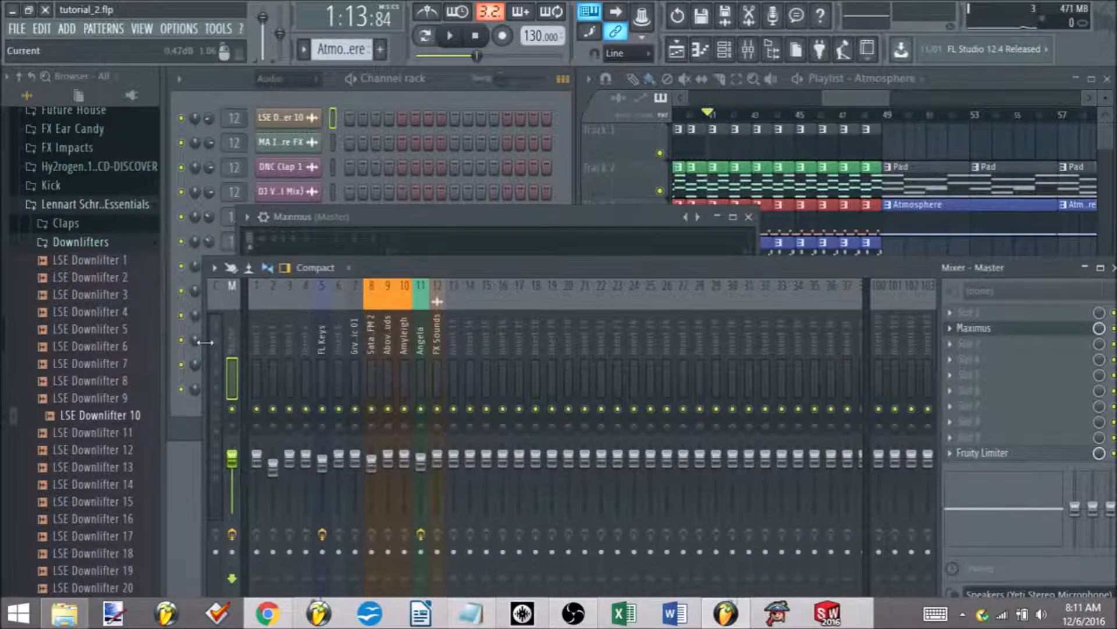
click(215, 350)
drag(421, 264, 461, 110)
click(274, 193)
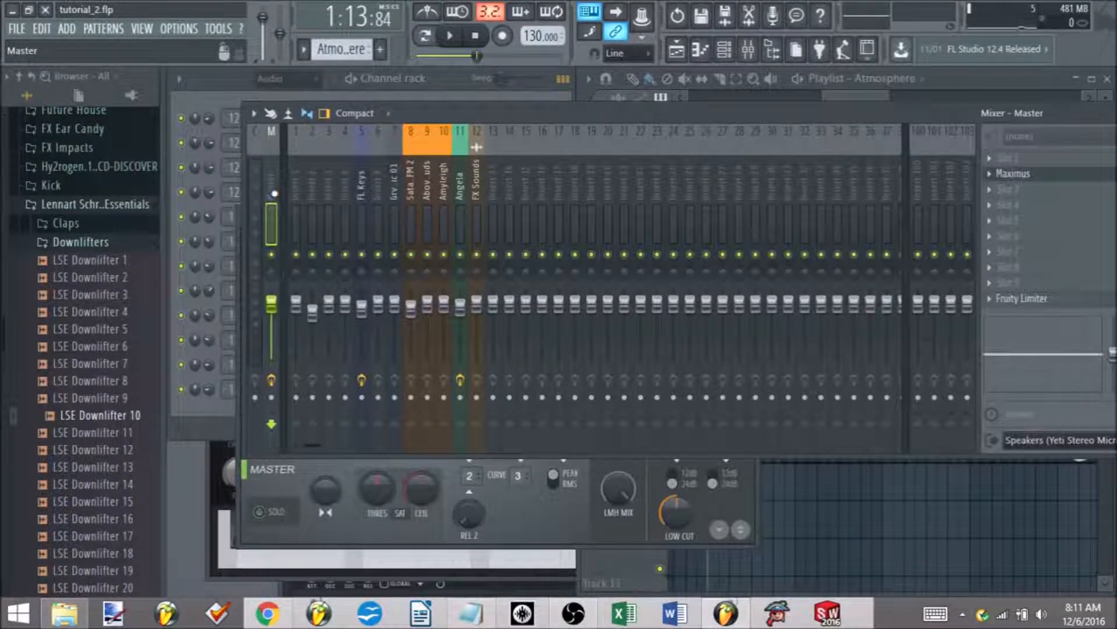
drag(459, 112, 472, 166)
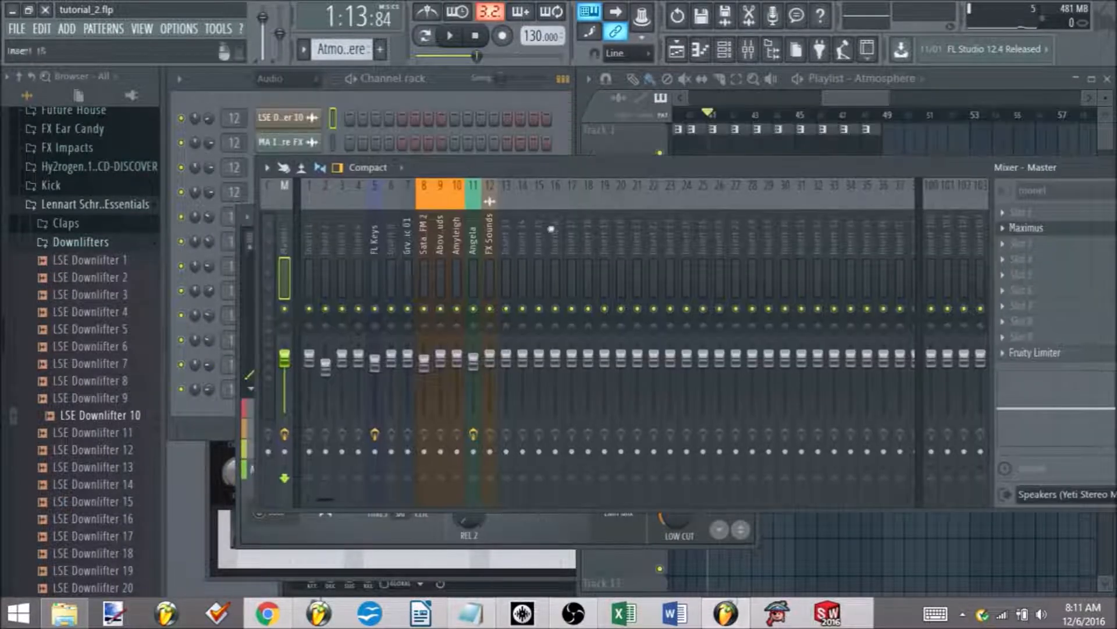
Step: Compare the Master track's effect chain with the effect slots of the FX Sounds, Insert 13 and Current mixer tracks
click(491, 238)
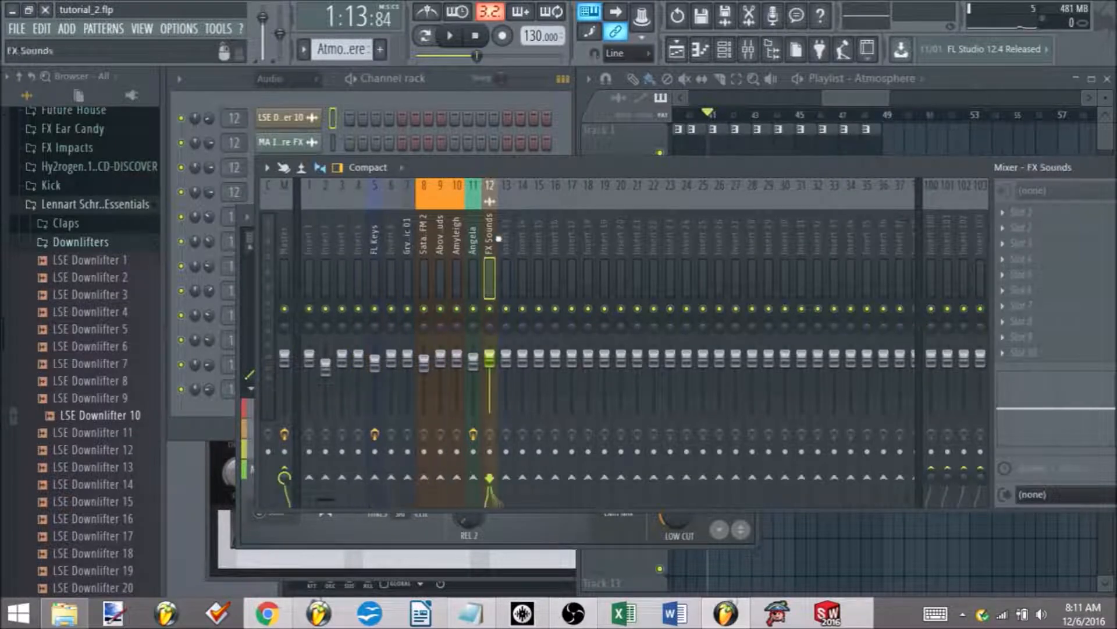
click(285, 239)
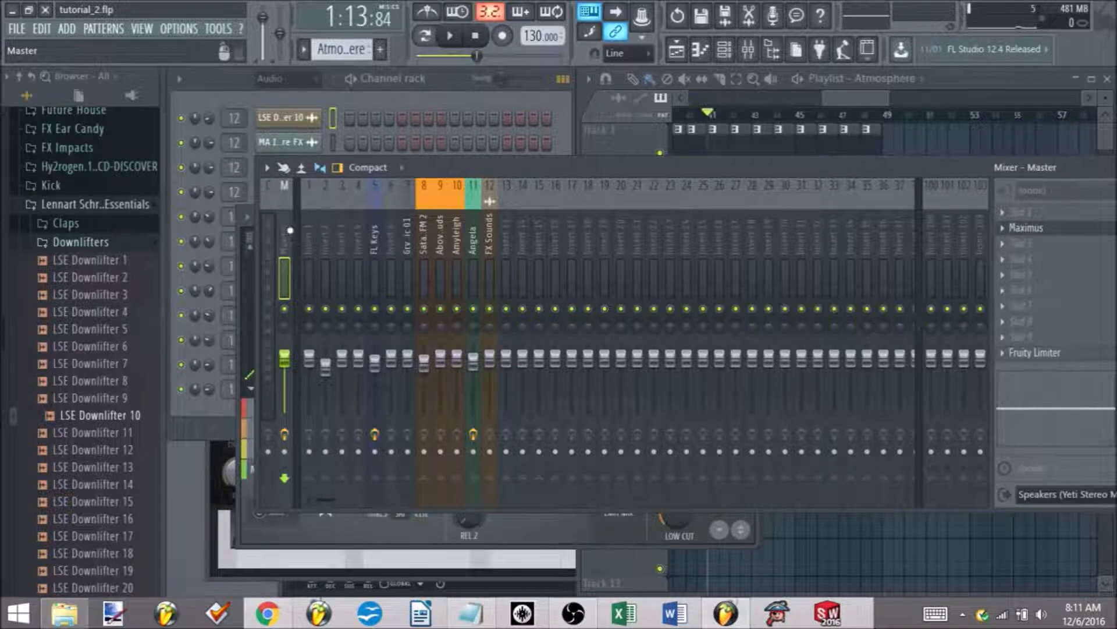
click(22, 29)
click(504, 226)
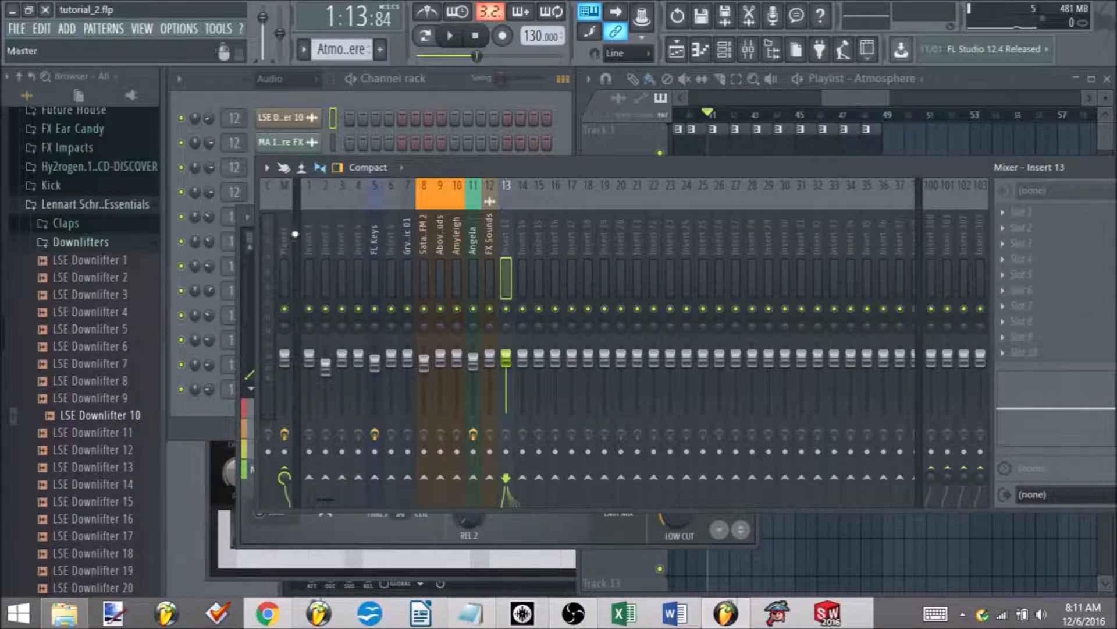
click(281, 243)
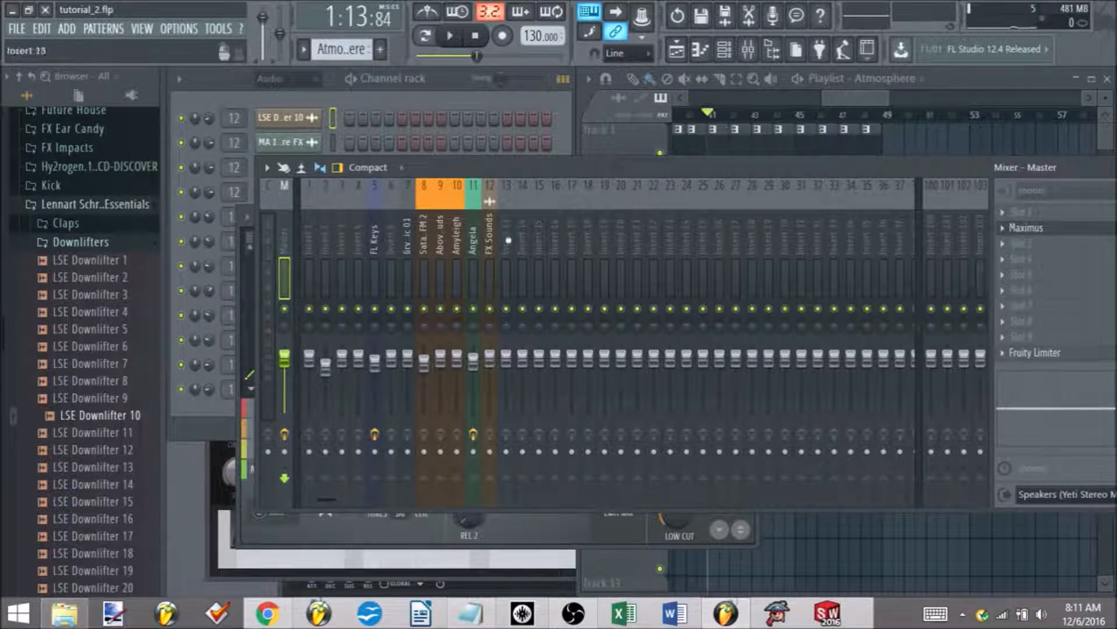
click(434, 233)
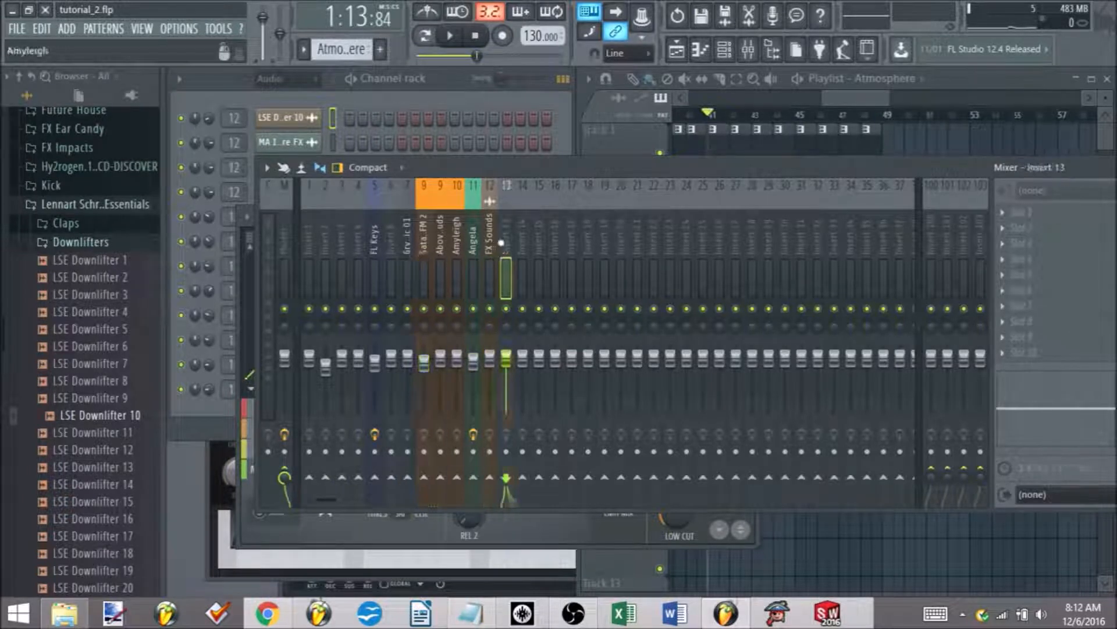
click(288, 247)
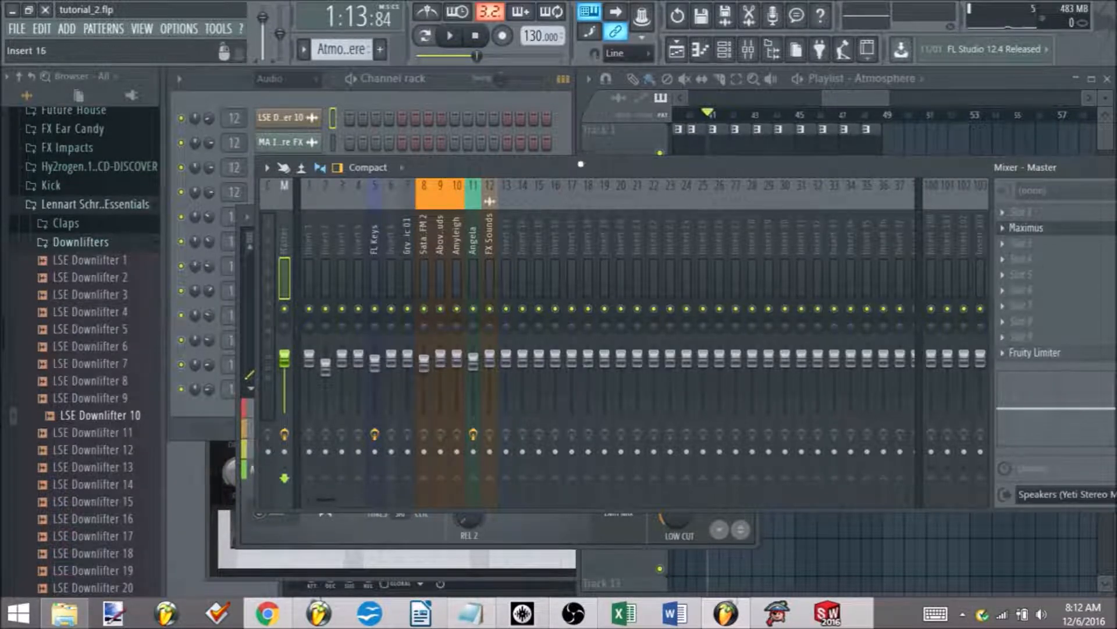
drag(580, 167, 551, 186)
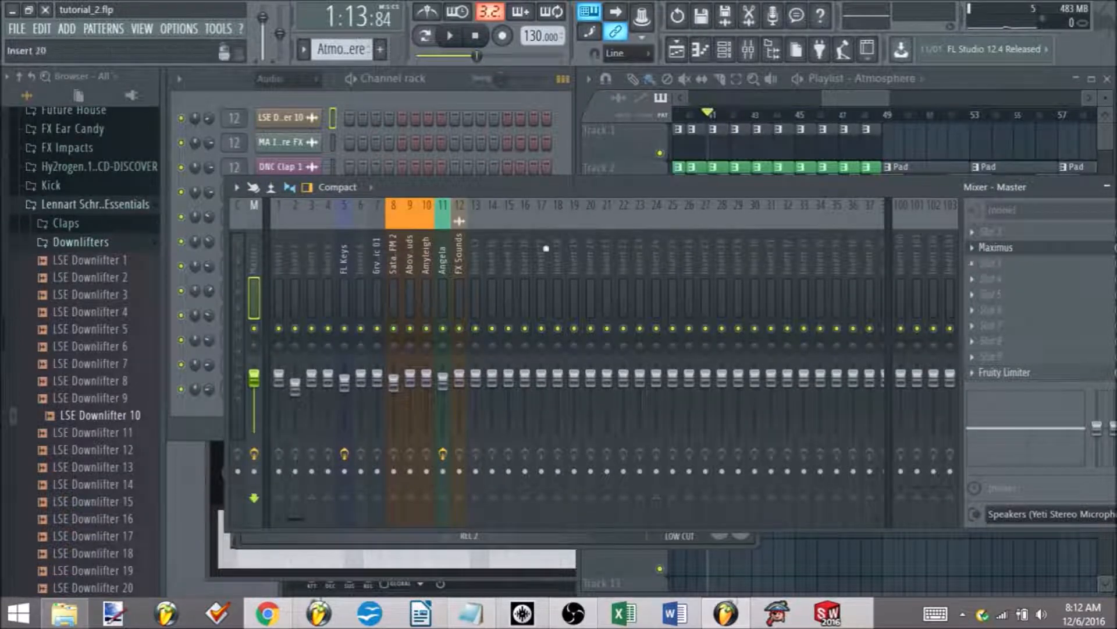
click(268, 252)
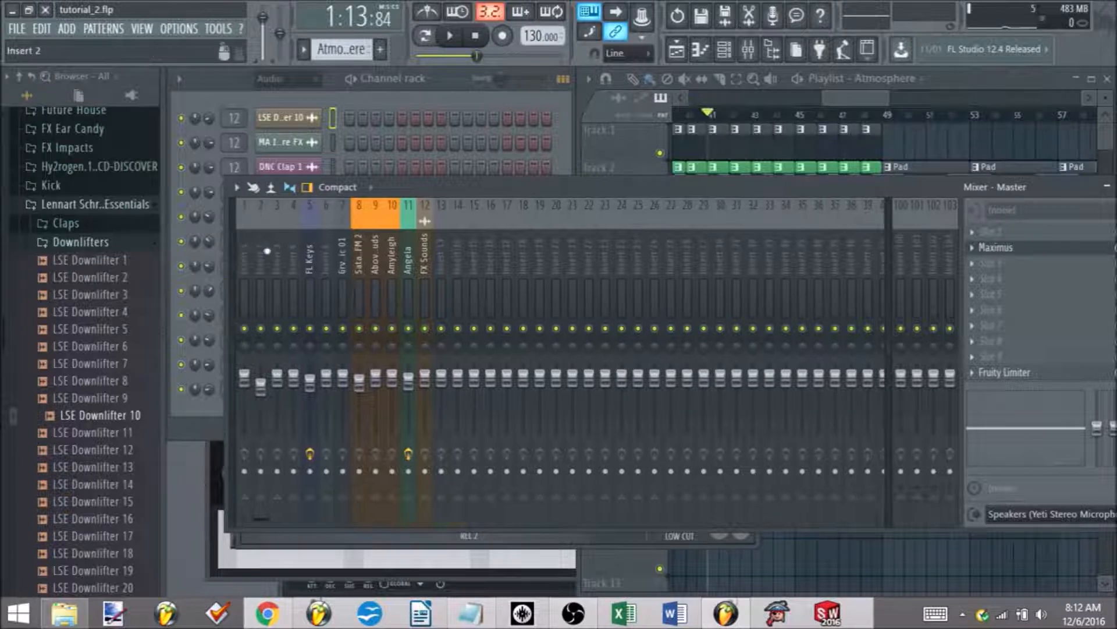
click(231, 250)
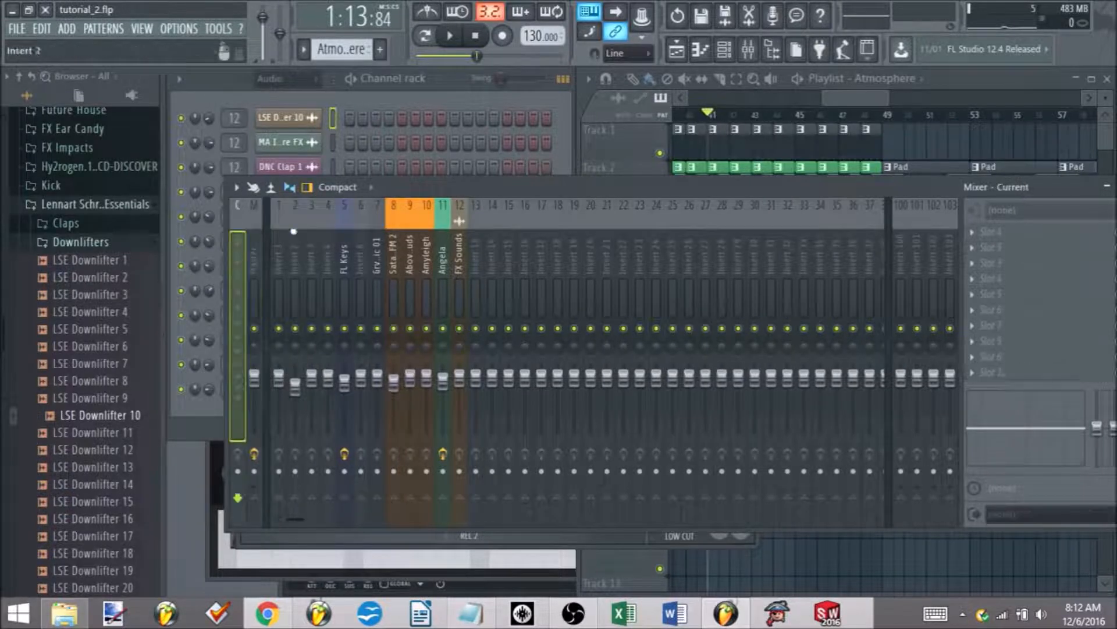
click(268, 244)
click(232, 250)
click(240, 256)
Step: Open Maximus on the Master track and examine its mid and high band settings
click(995, 246)
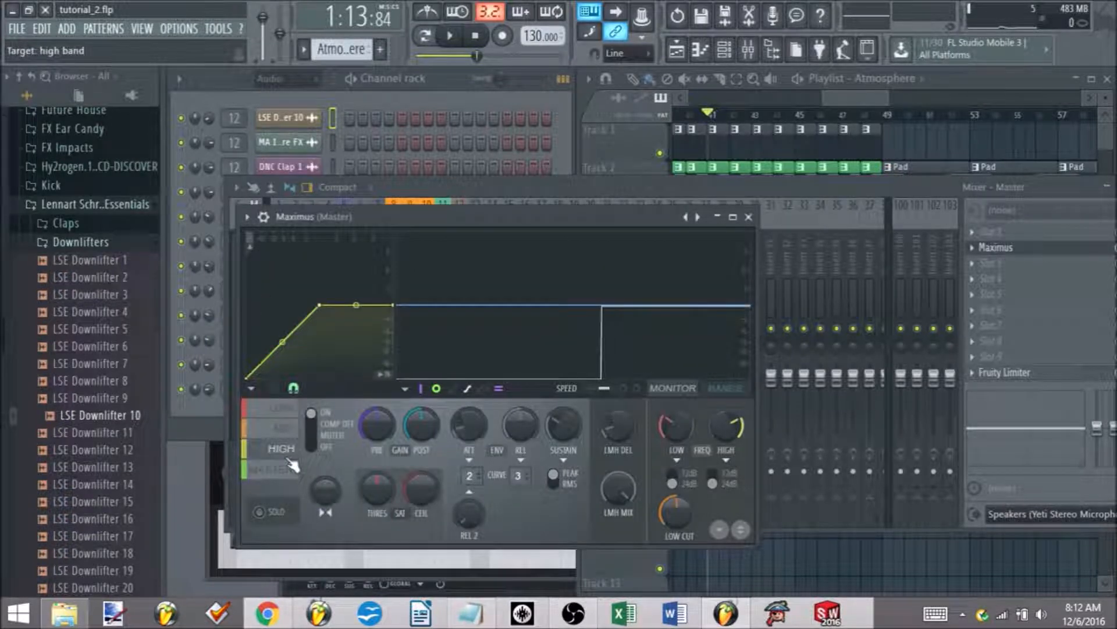
click(285, 428)
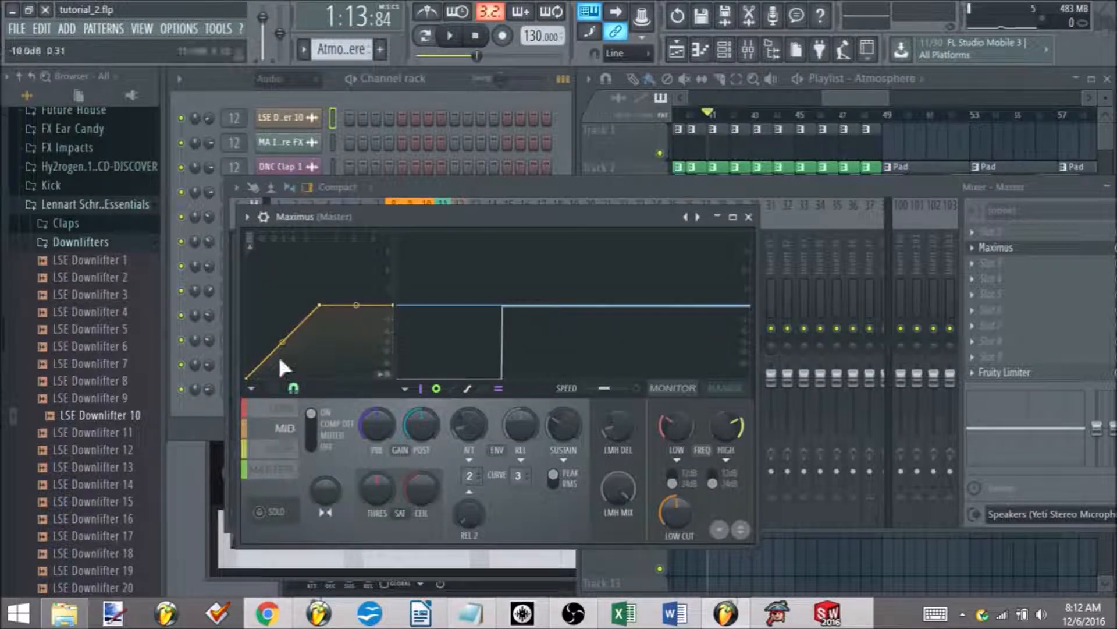
click(282, 455)
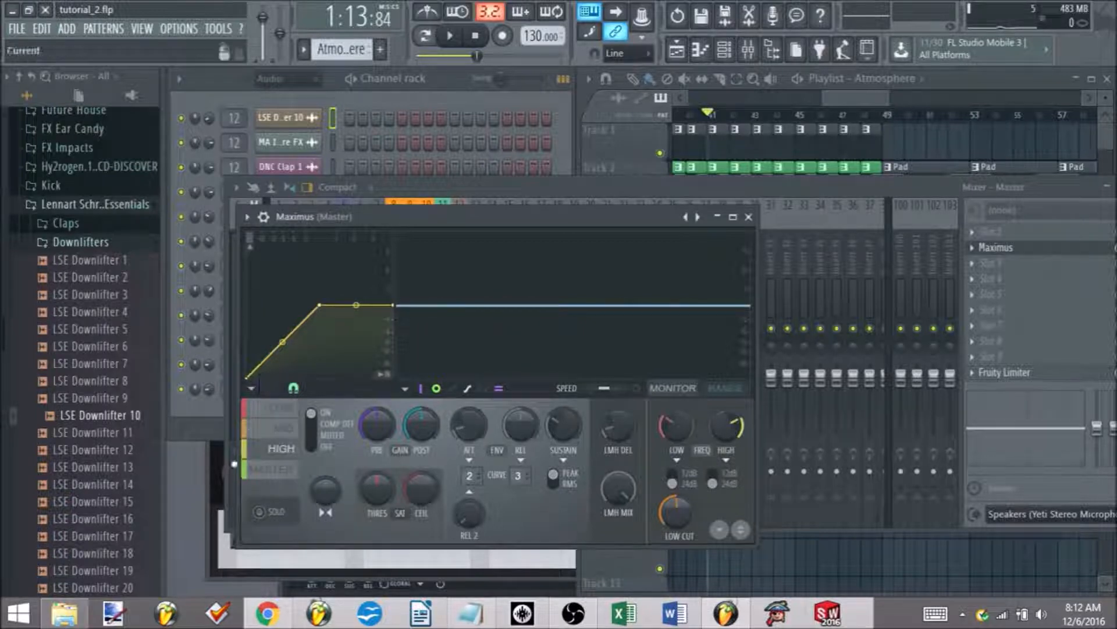
Step: Apply the Clear master RMS preset to Maximus on the Master track
click(250, 222)
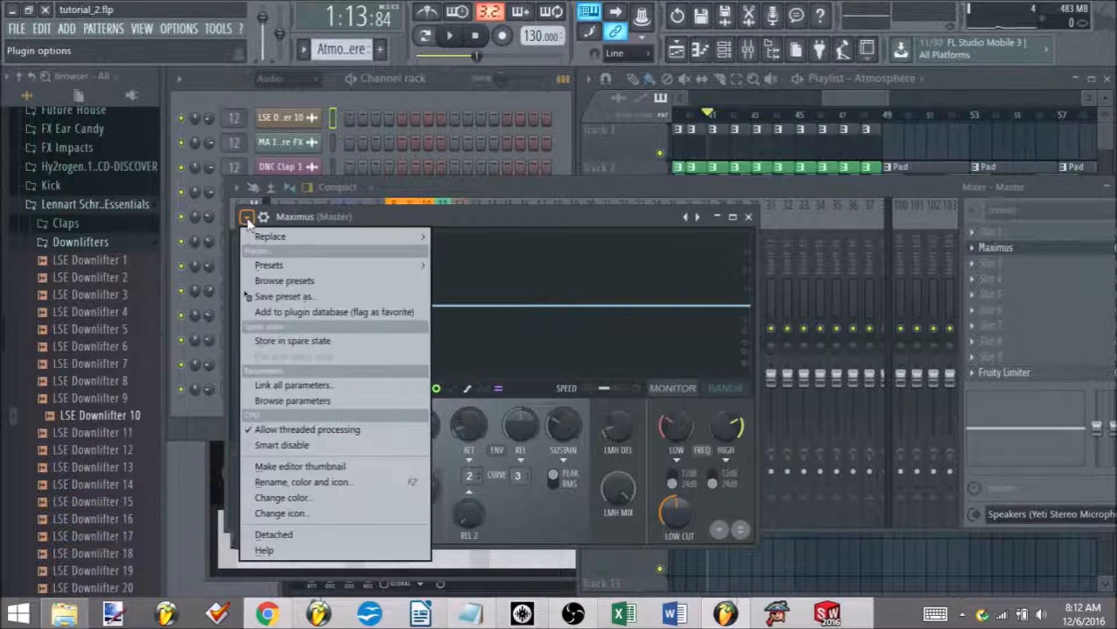
mouse_move(280, 267)
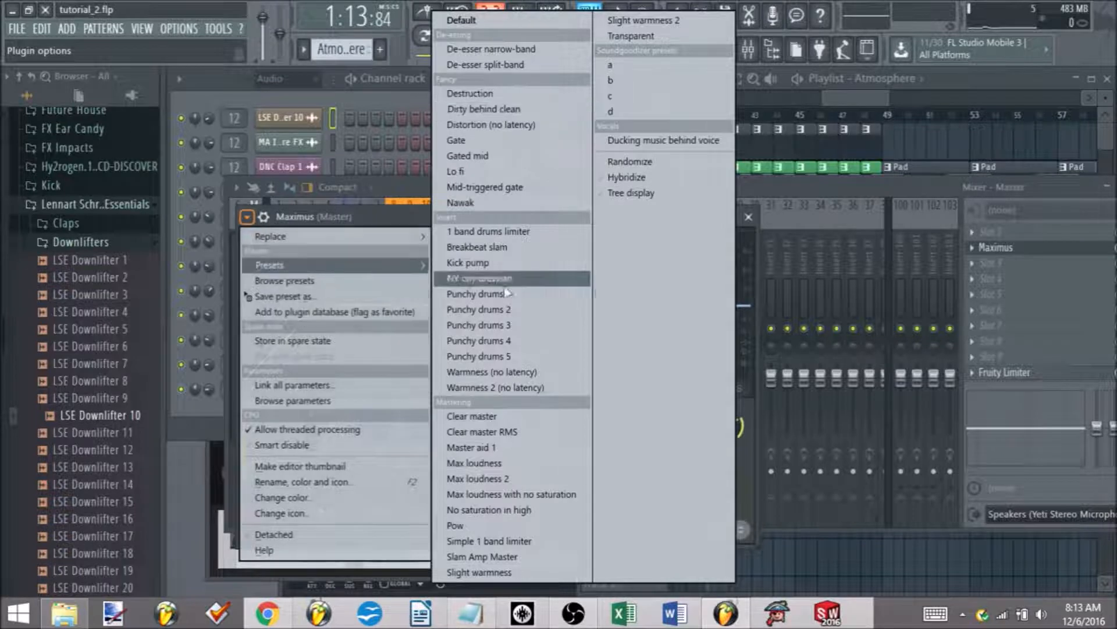
click(499, 433)
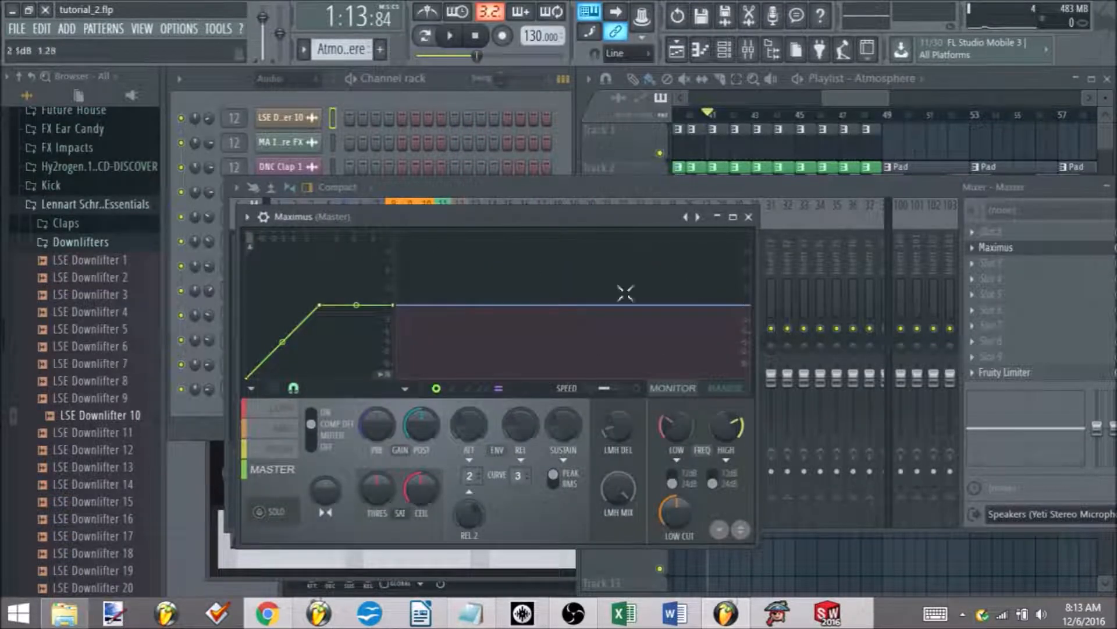
Step: Play the song through the Maximus preset, close the plugin window to watch the mixer levels, and stop playback
key(space)
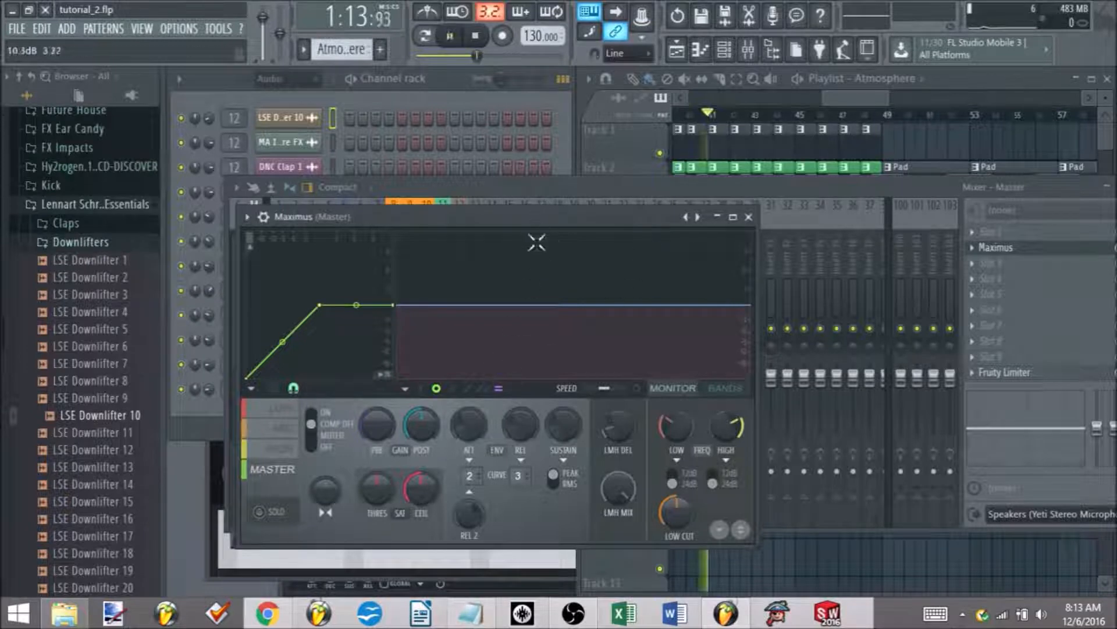
click(749, 217)
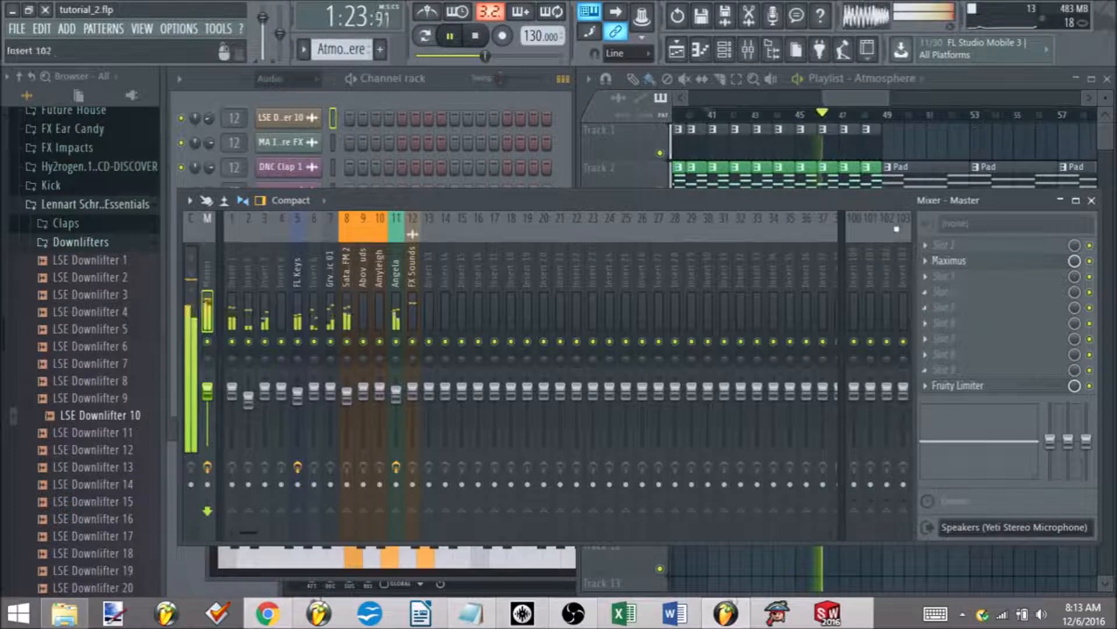
key(space)
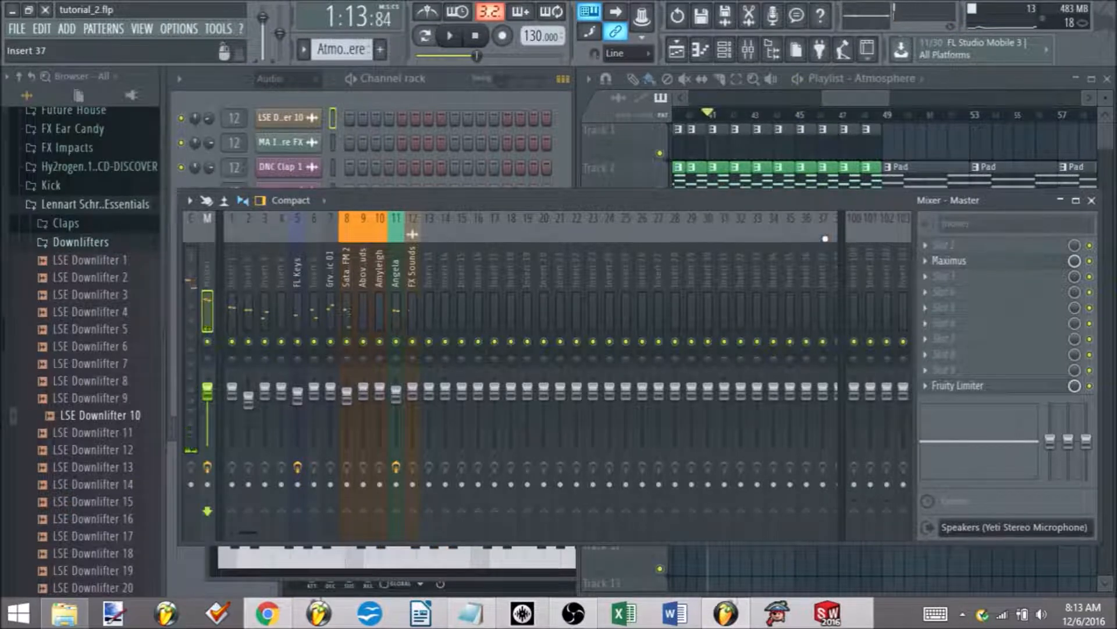
Step: Solo the Satan FM 2 mixer track during playback and lower its volume to 86% (-3.3 dB)
key(space)
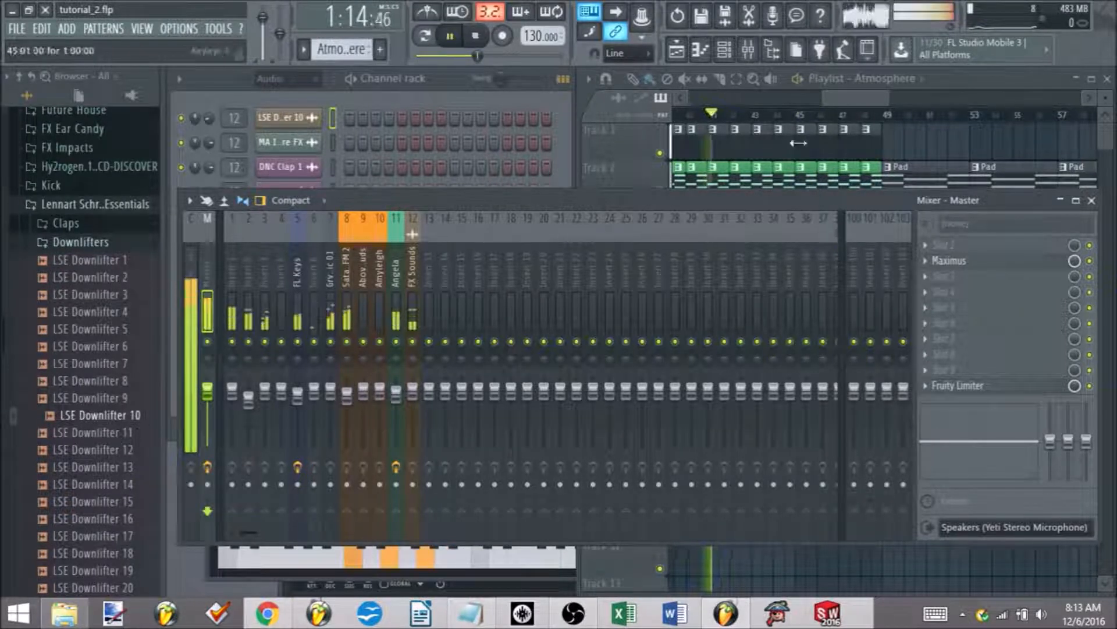
click(360, 348)
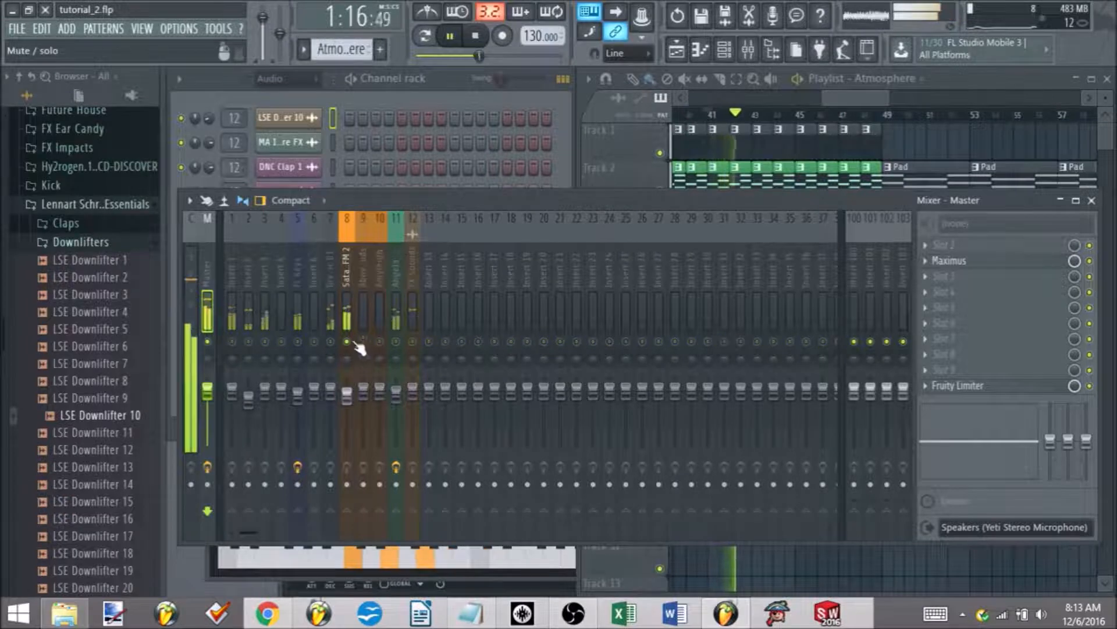
click(247, 274)
click(379, 277)
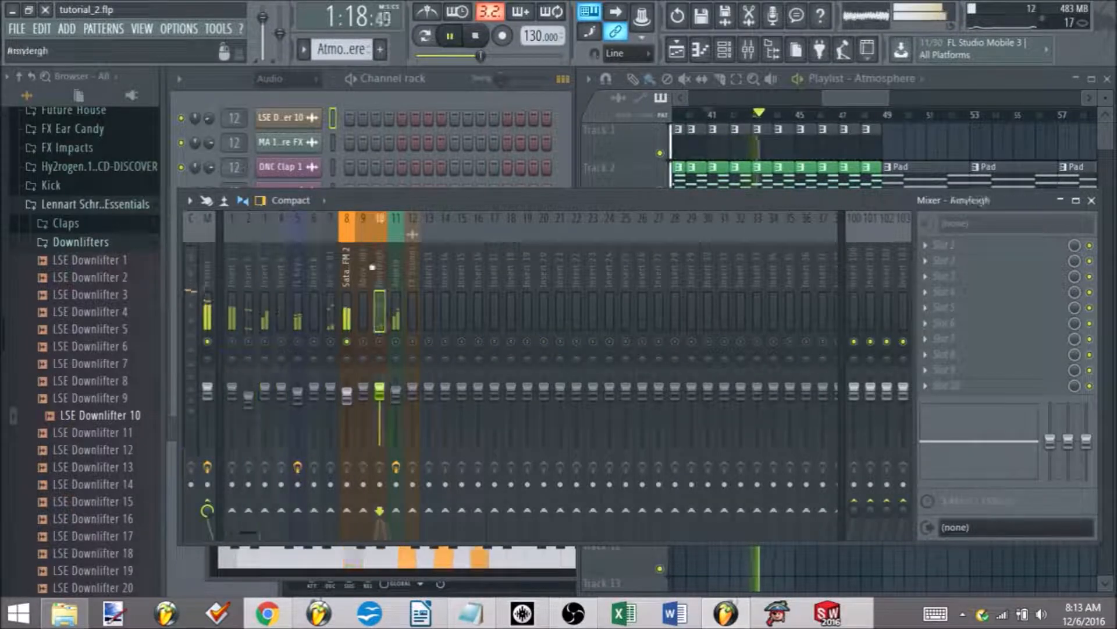
drag(347, 399, 346, 403)
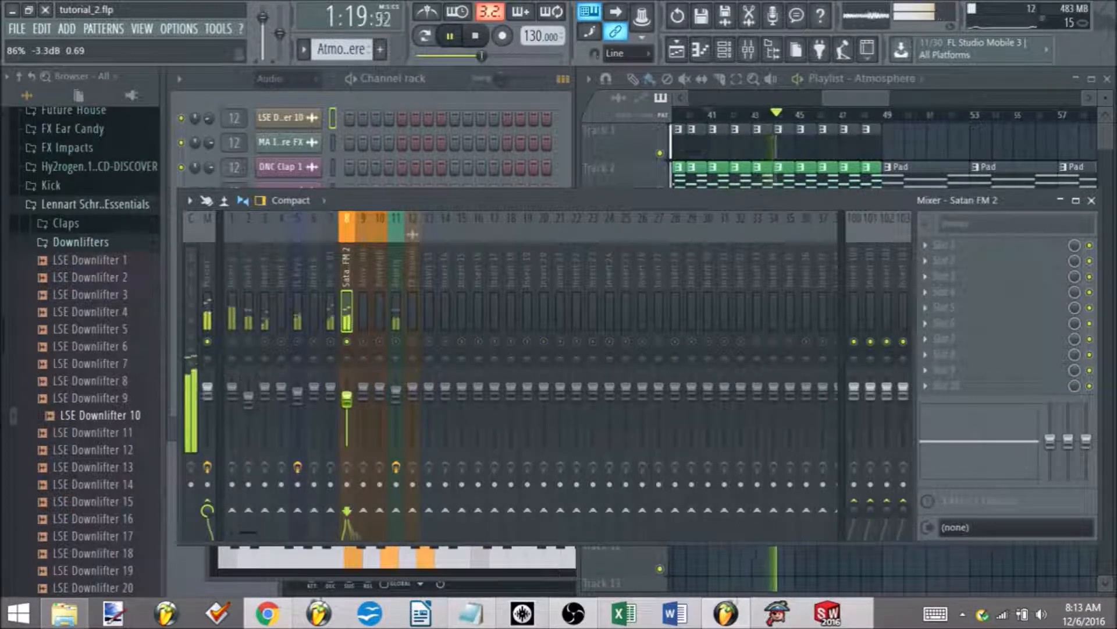
key(space)
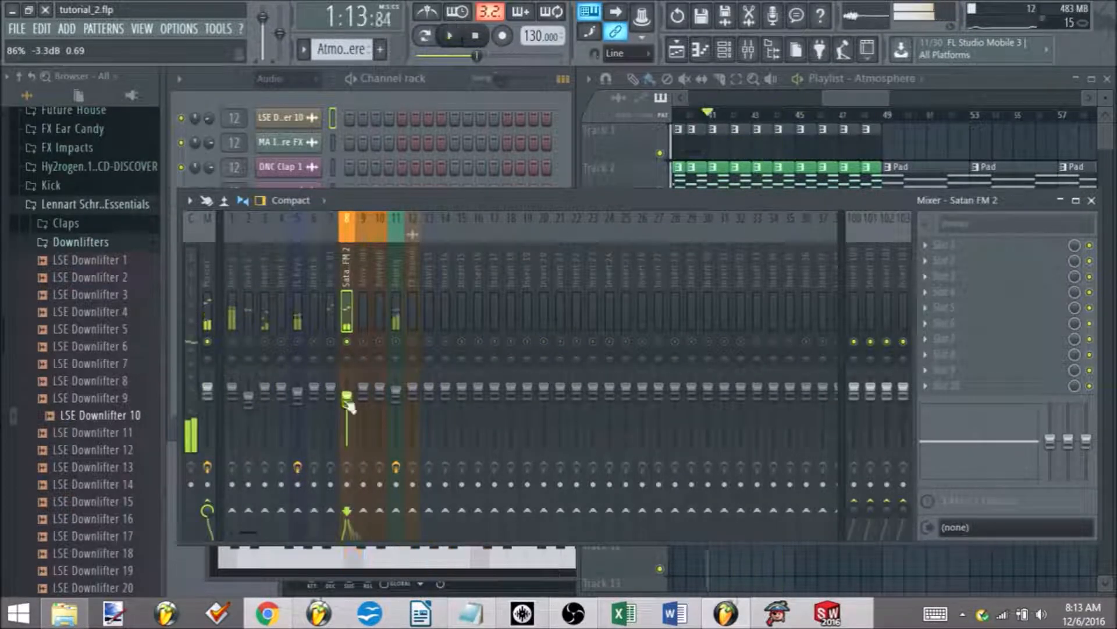
Step: Turn off the solo on the Satan FM 2 track and reselect the Master track
click(213, 274)
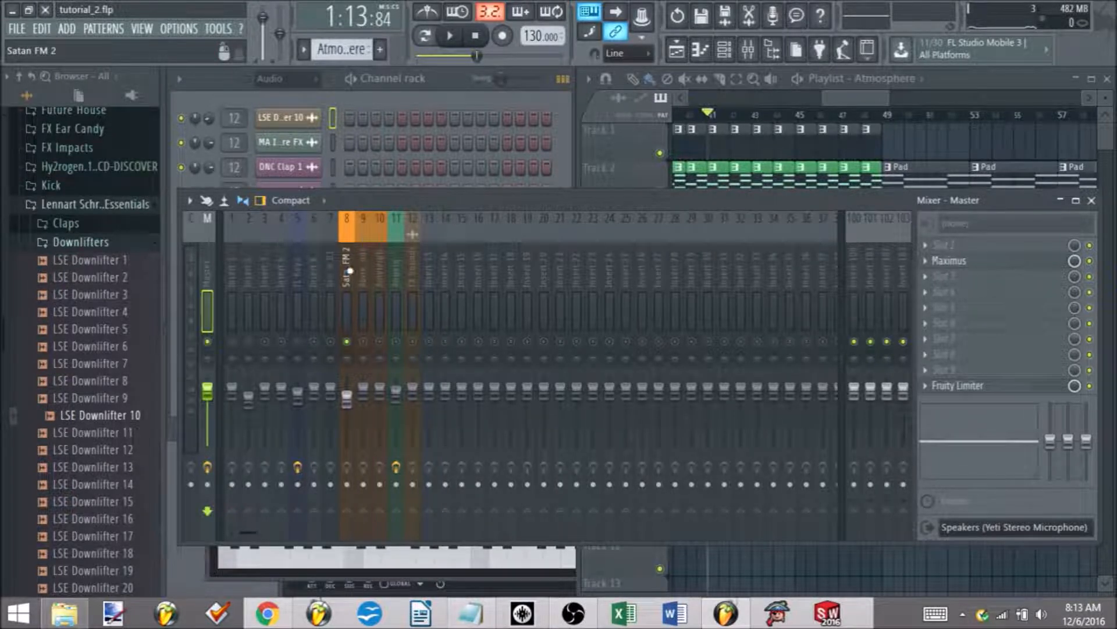
right_click(348, 342)
click(219, 277)
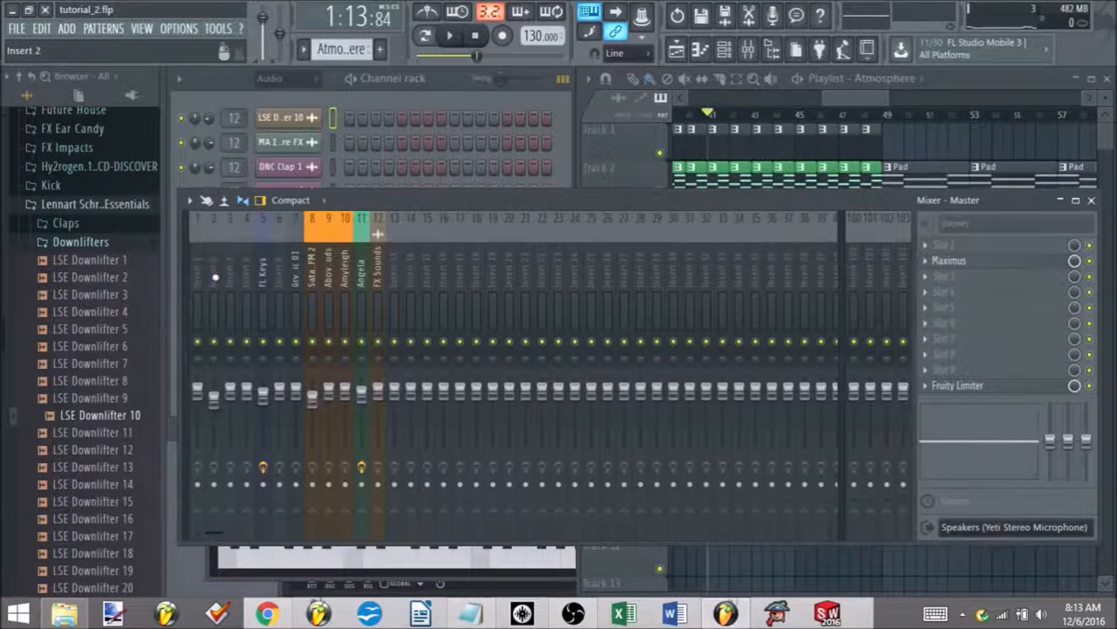
click(180, 254)
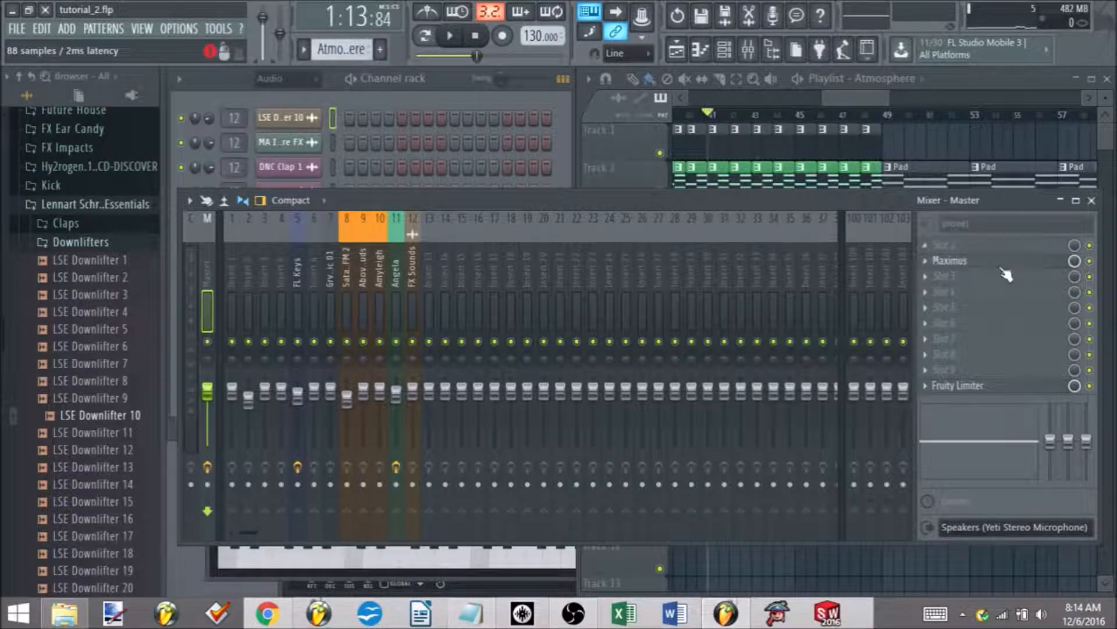
Step: Review the Maximus settings on the Master track and close the plugin window
click(957, 262)
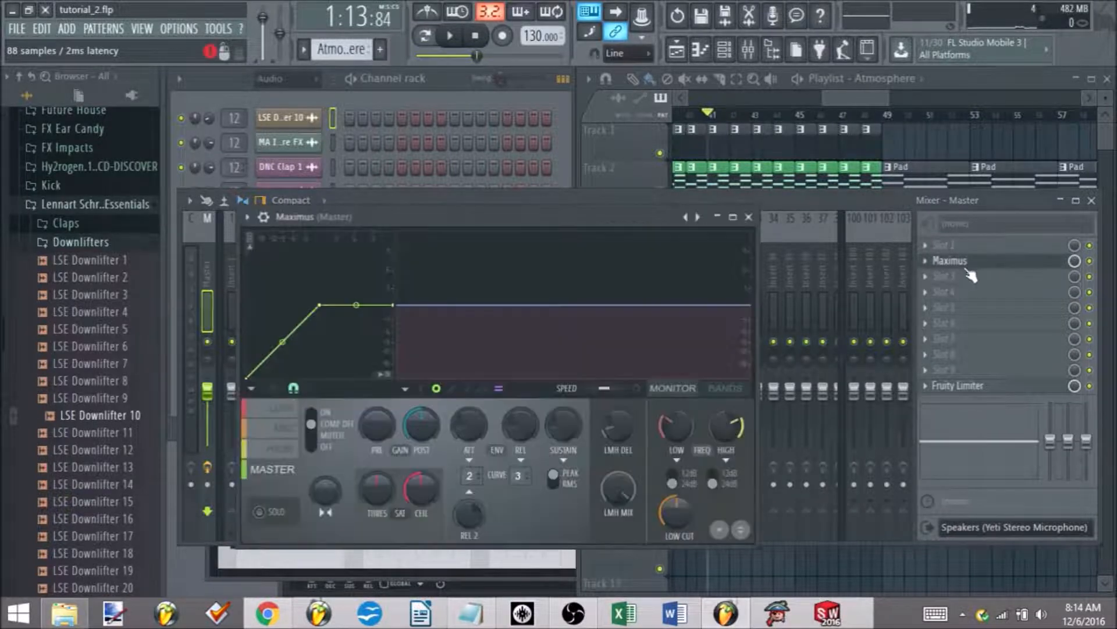
click(749, 217)
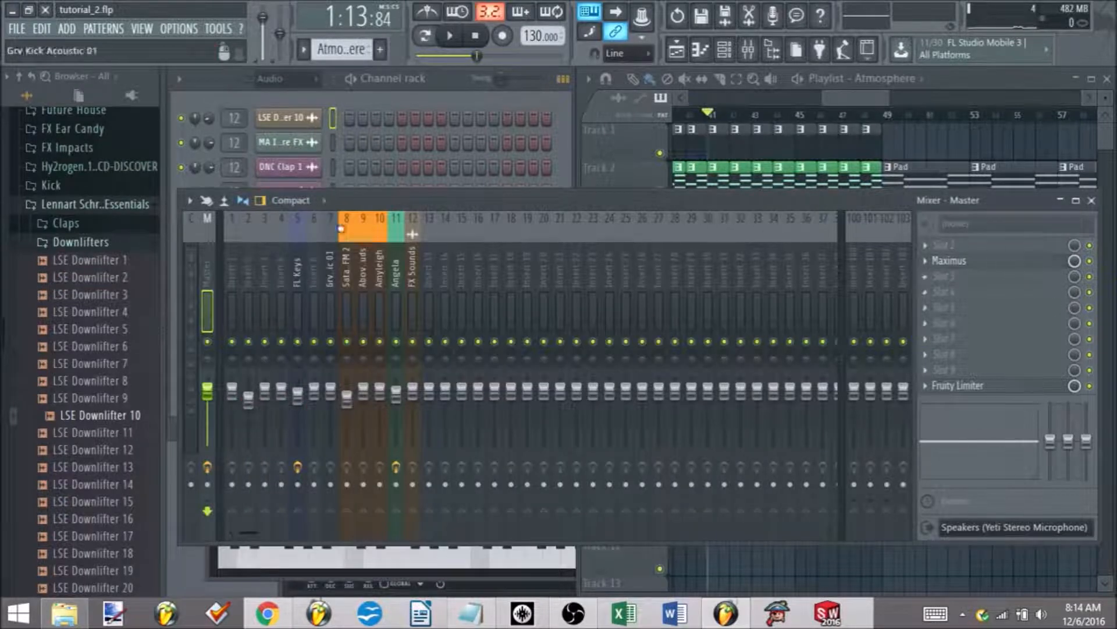
Step: Play the song while checking the Amyleigh, Above clouds and Satan FM 2 mixer tracks, and lower the FL Keys track's volume slightly
click(382, 278)
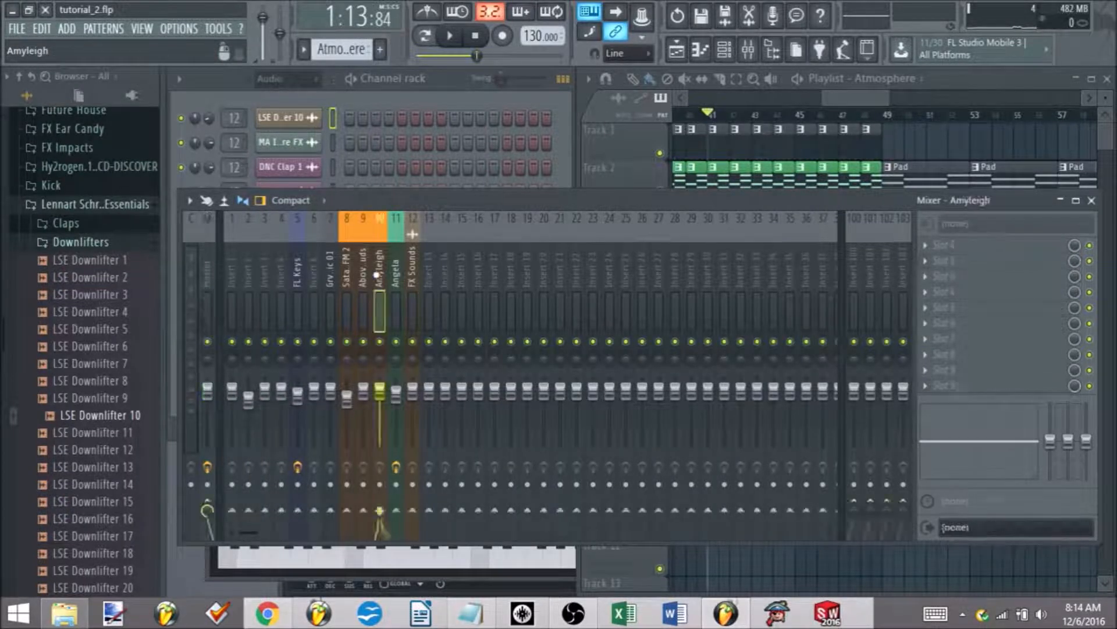
click(364, 275)
key(space)
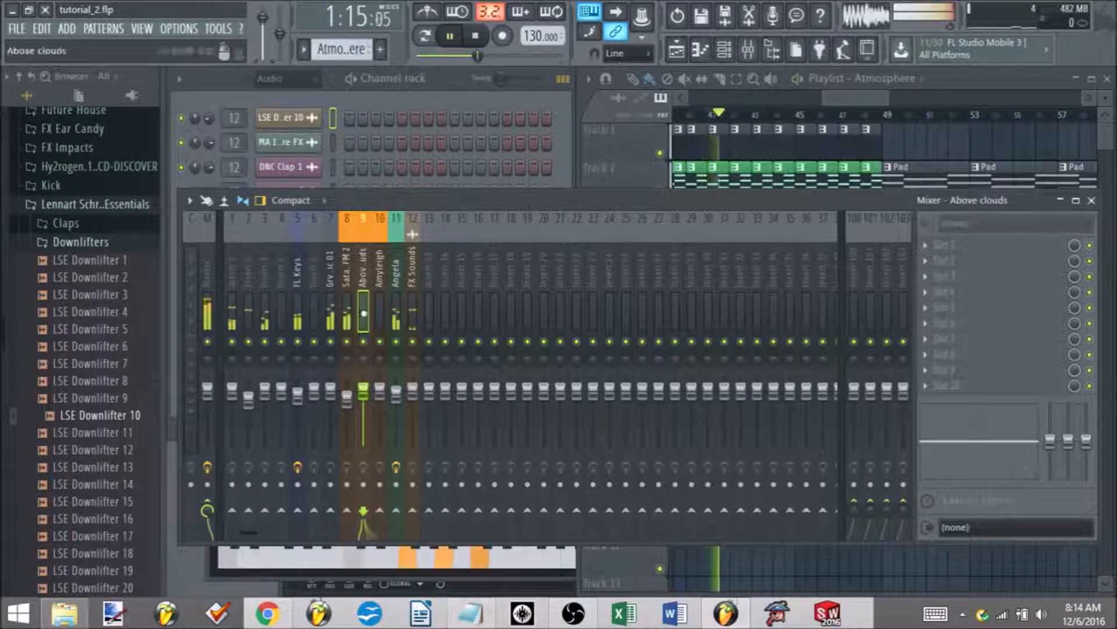
click(347, 401)
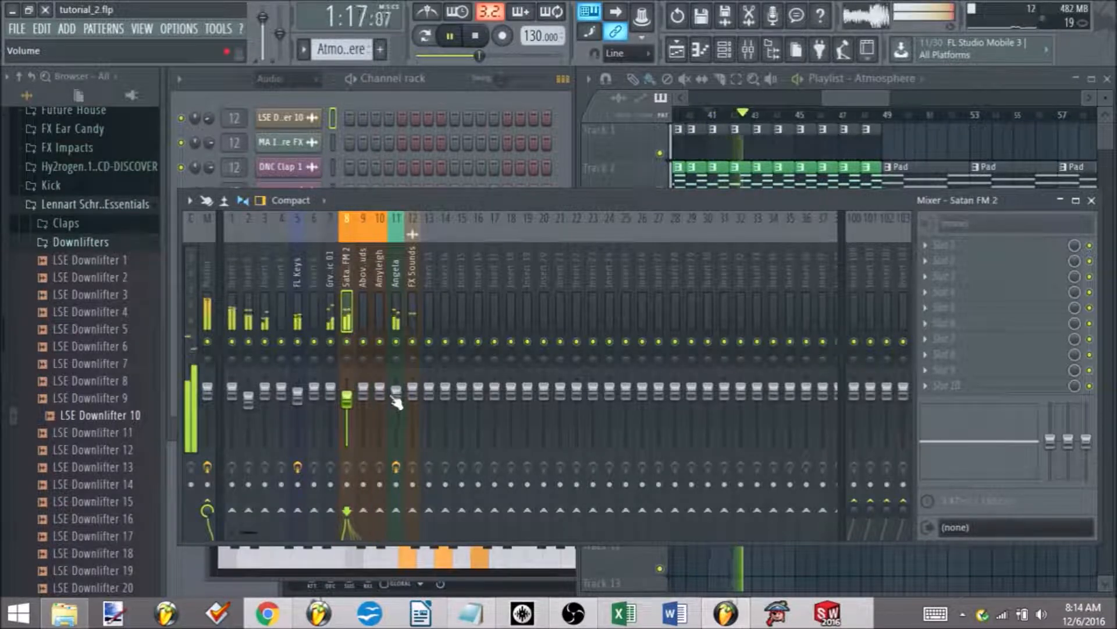
click(297, 396)
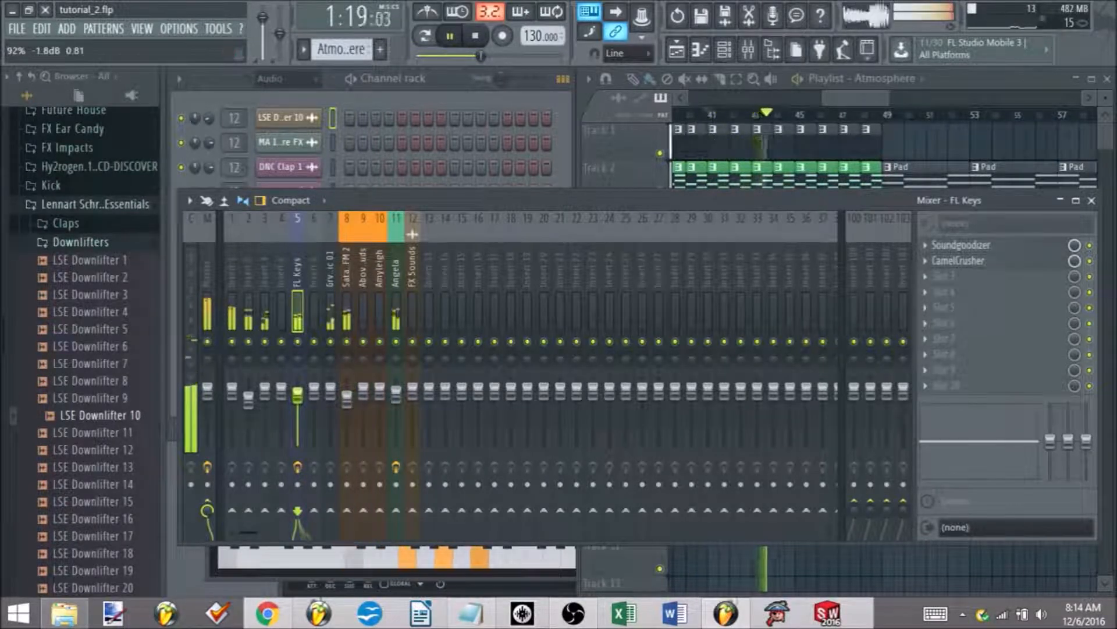
Step: Check the Fruity Limiter's waveform on the Master track during playback and close the plugin window
click(208, 293)
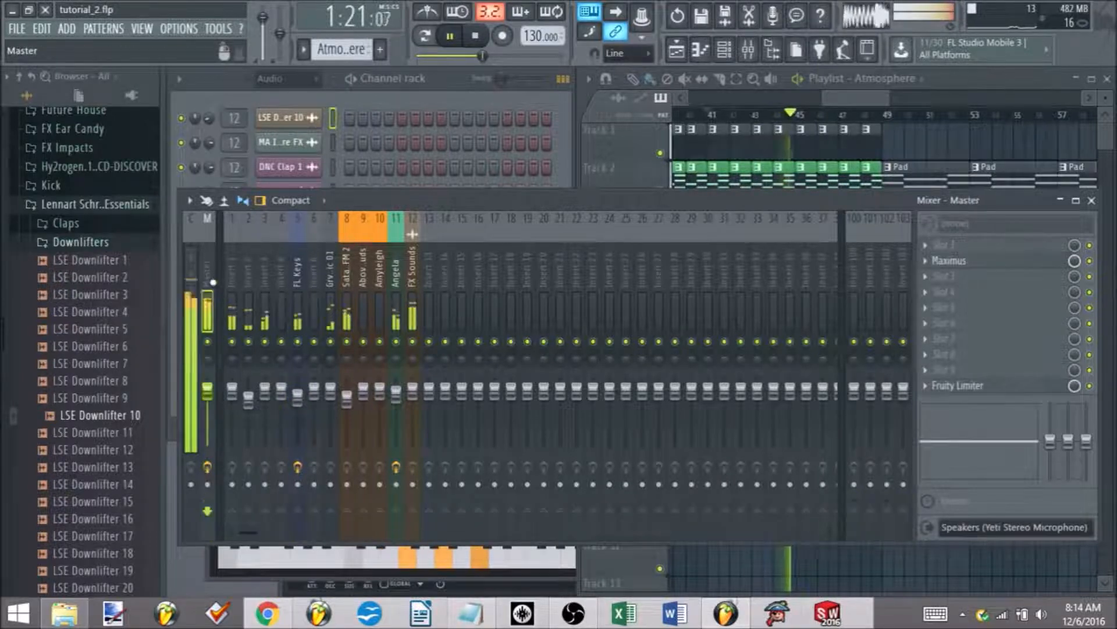
click(983, 386)
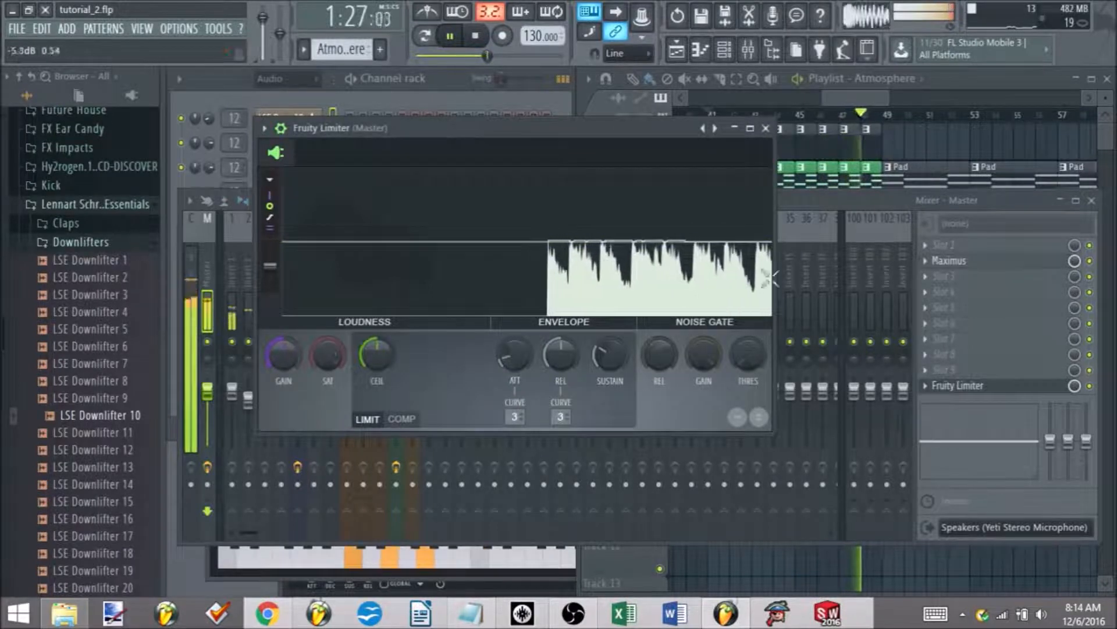
click(766, 129)
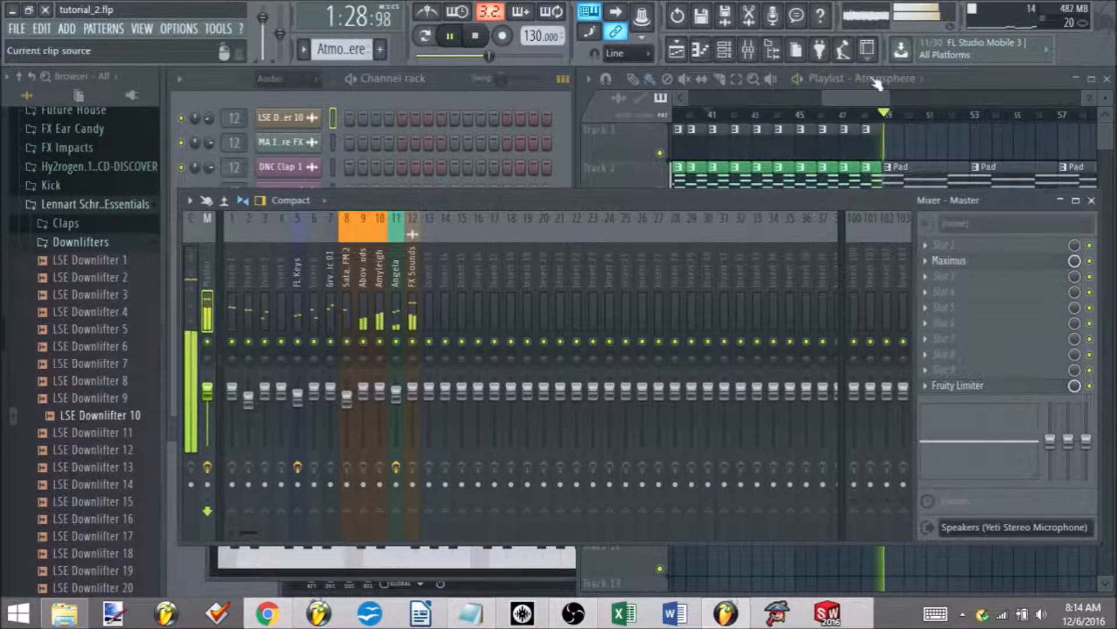
Step: Lower the Amyleigh mixer track's volume while the Pad section plays and jump playback ahead to bar 65
drag(910, 98, 927, 105)
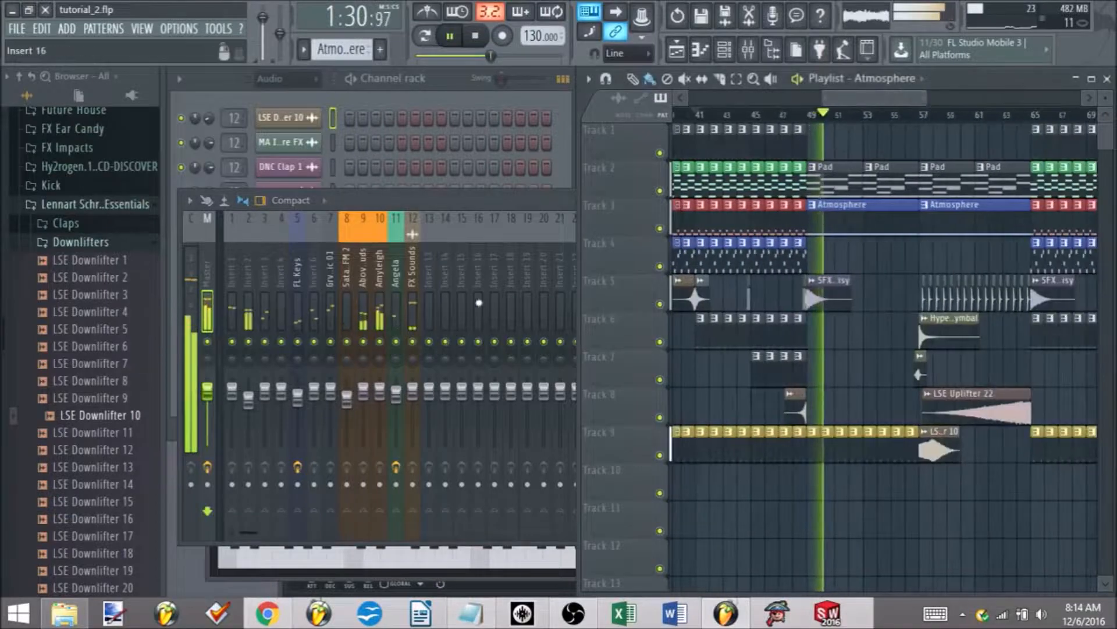
drag(379, 390, 379, 401)
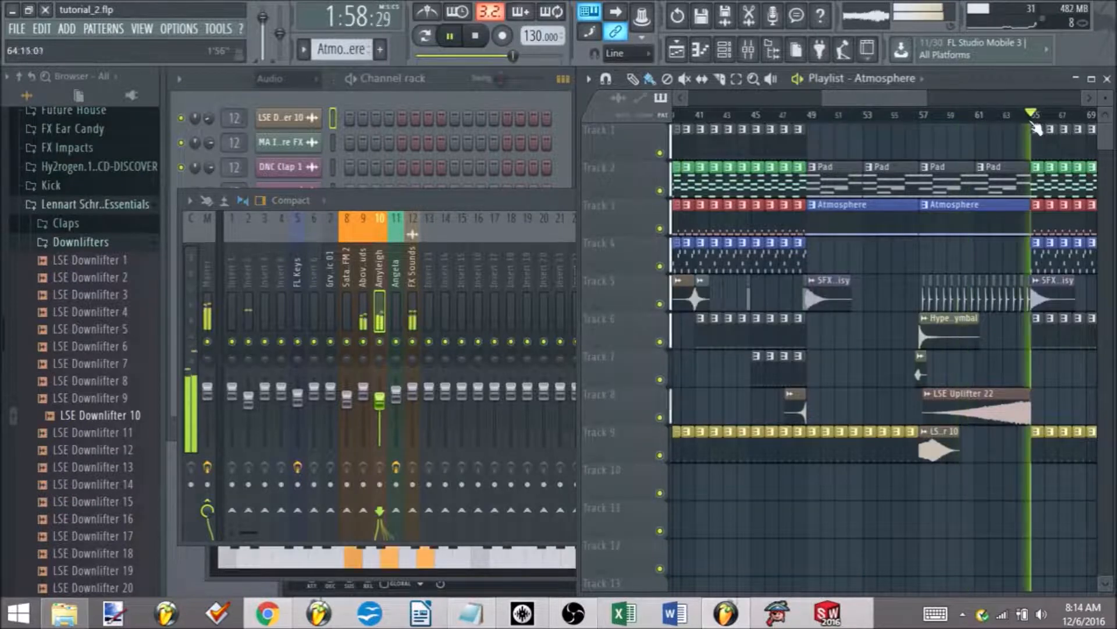
scroll(1024, 117, down, 4)
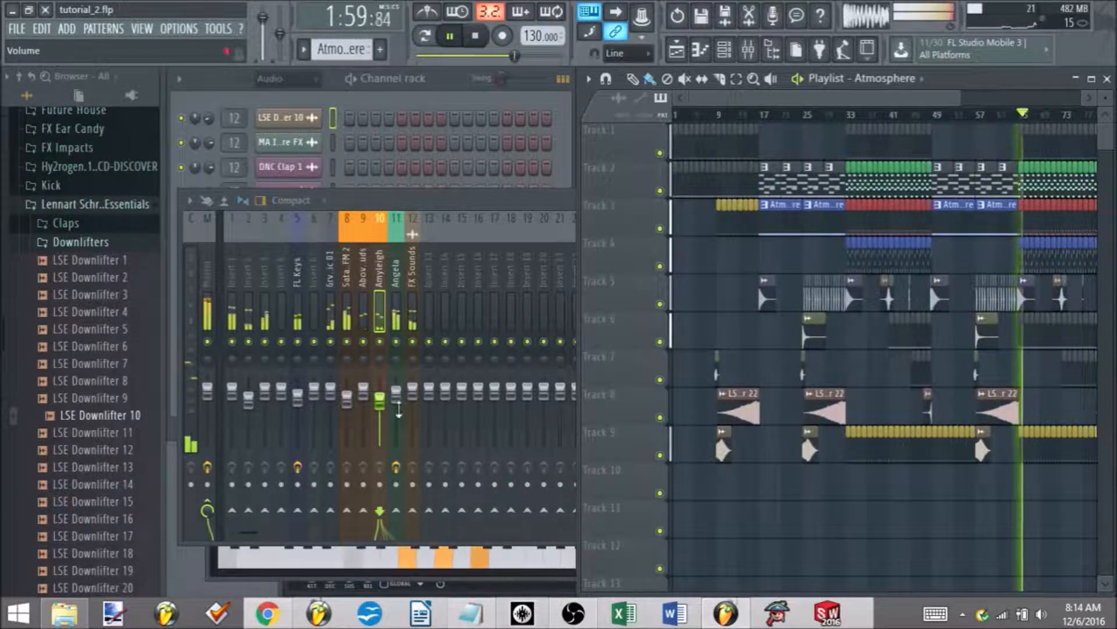
Step: Play the beginning of the song with the Master track selected, stop playback, and bring the full playlist arrangement into view
key(space)
scroll(939, 117, down, 2)
drag(949, 116, 683, 137)
click(209, 272)
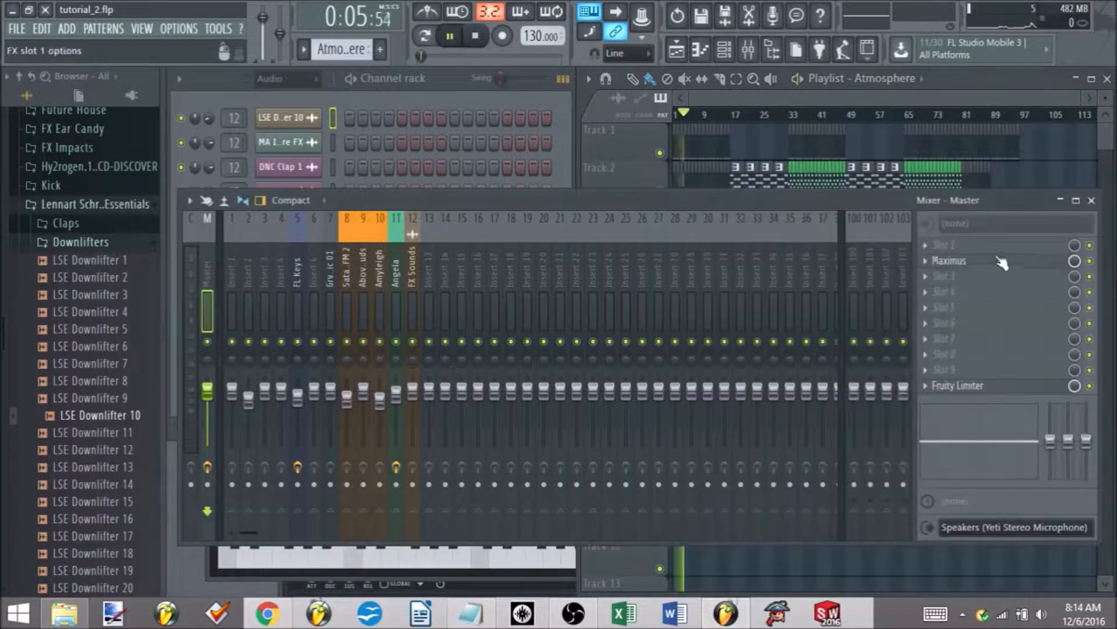
click(793, 103)
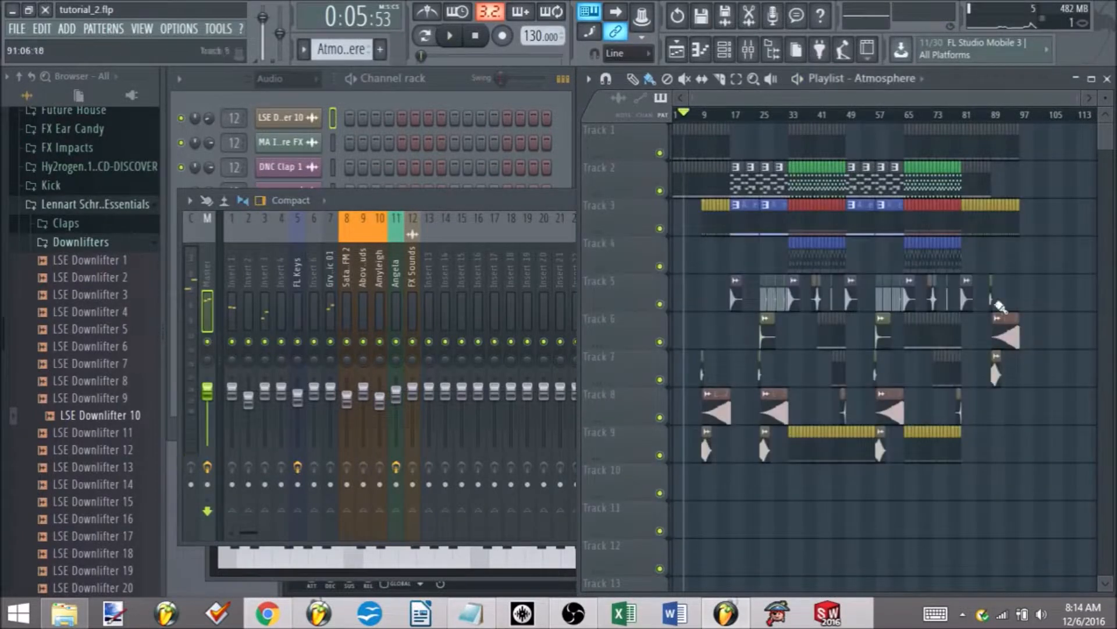